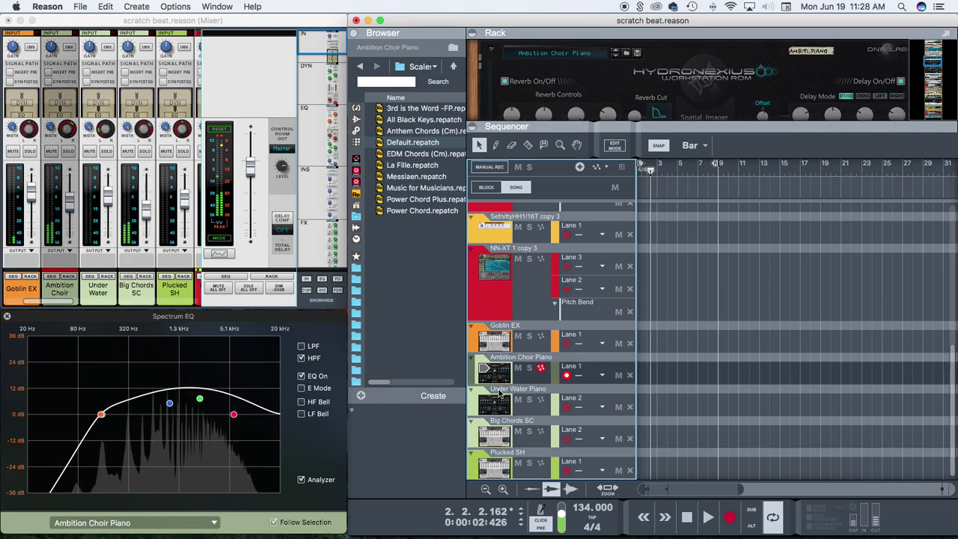
# Step: Record a melody clip on the Ambition Choir Piano track, erasing the unwanted opening take
pyautogui.click(497, 373)
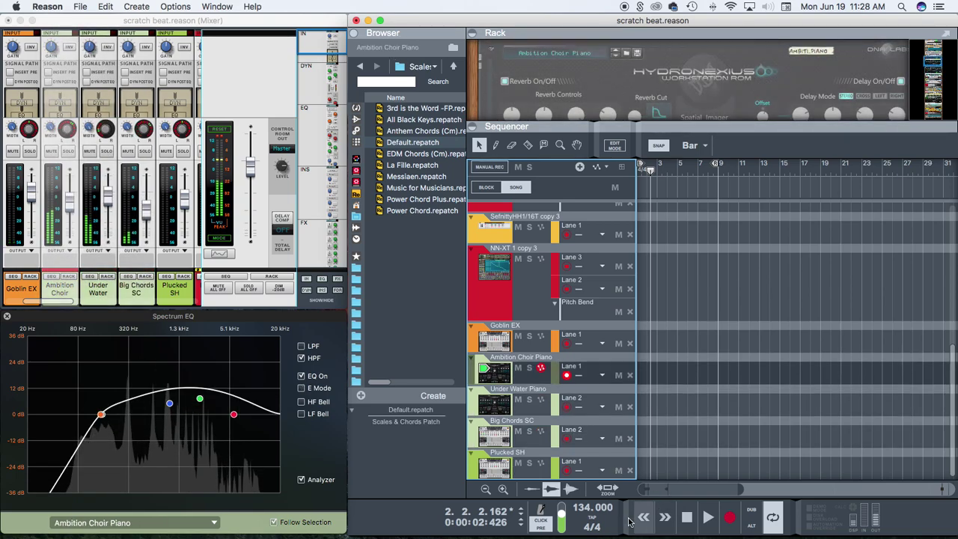
pyautogui.click(687, 517)
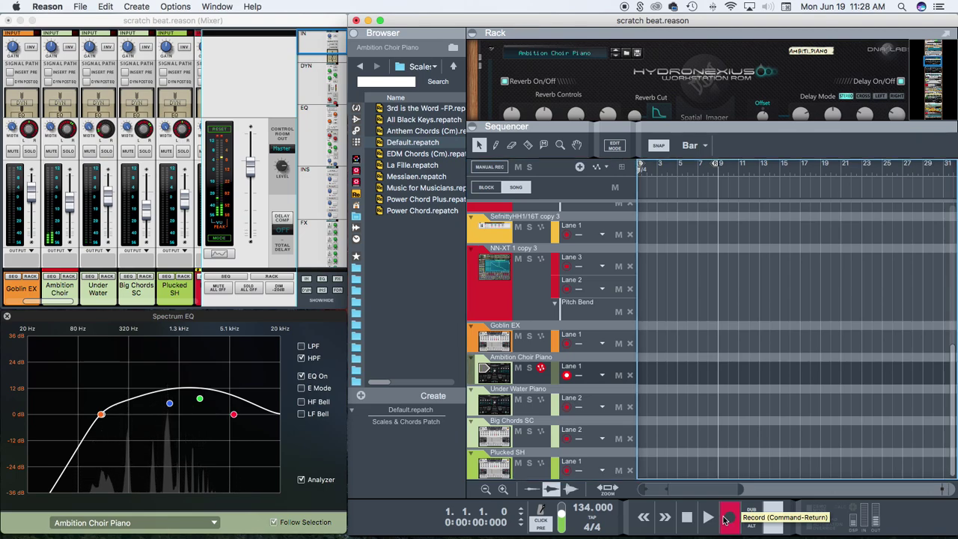
pyautogui.click(724, 519)
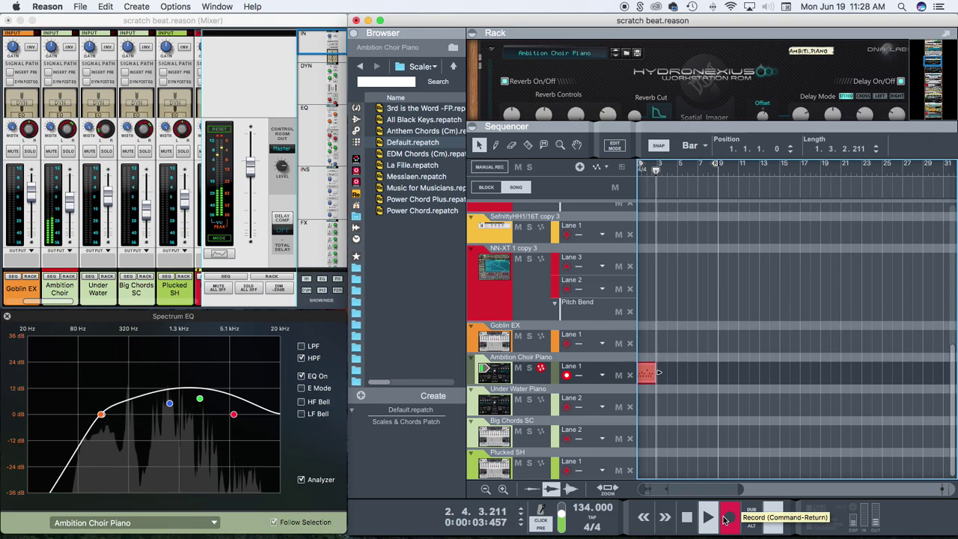
pyautogui.click(514, 145)
pyautogui.click(653, 370)
pyautogui.click(706, 169)
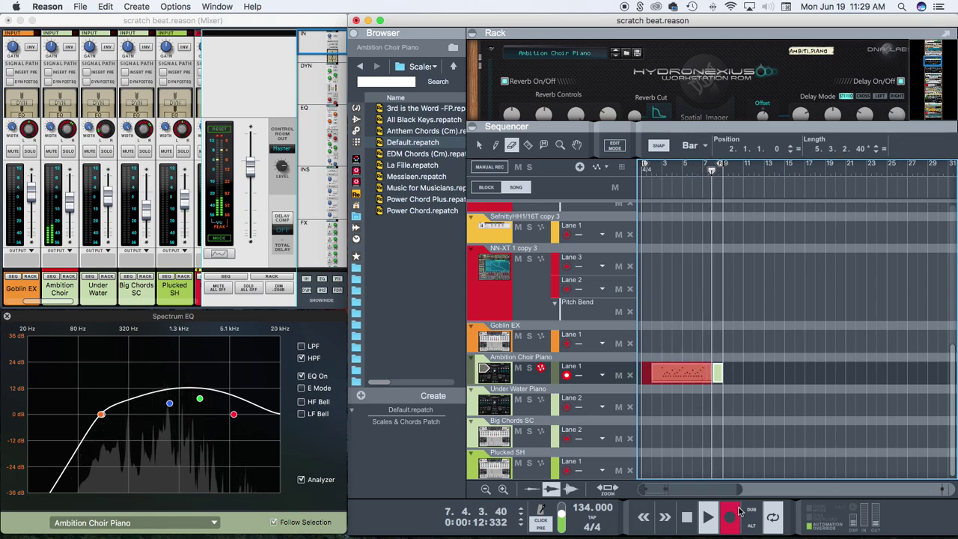
pyautogui.click(731, 516)
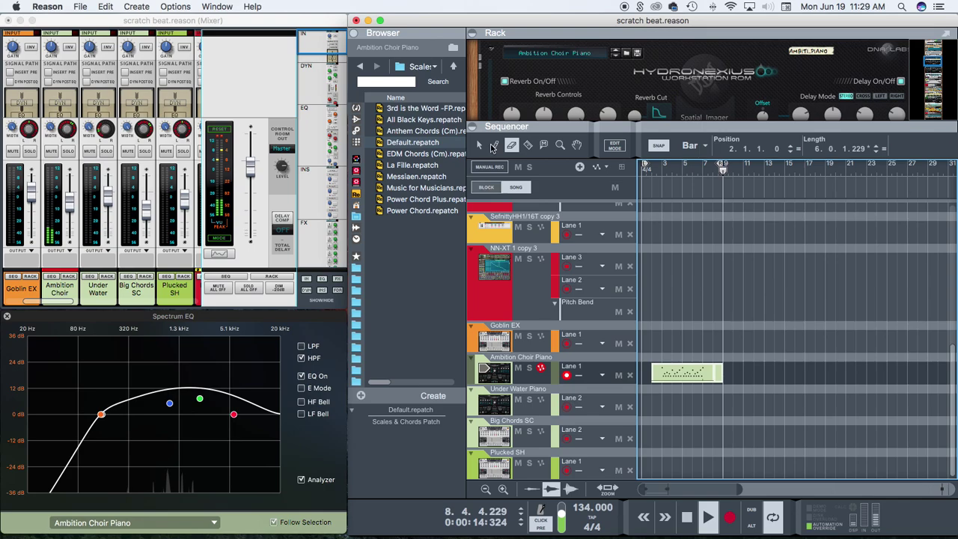
# Step: Move the recorded Ambition Choir Piano clip to start at bar 1 and trim it to four bars
pyautogui.click(480, 146)
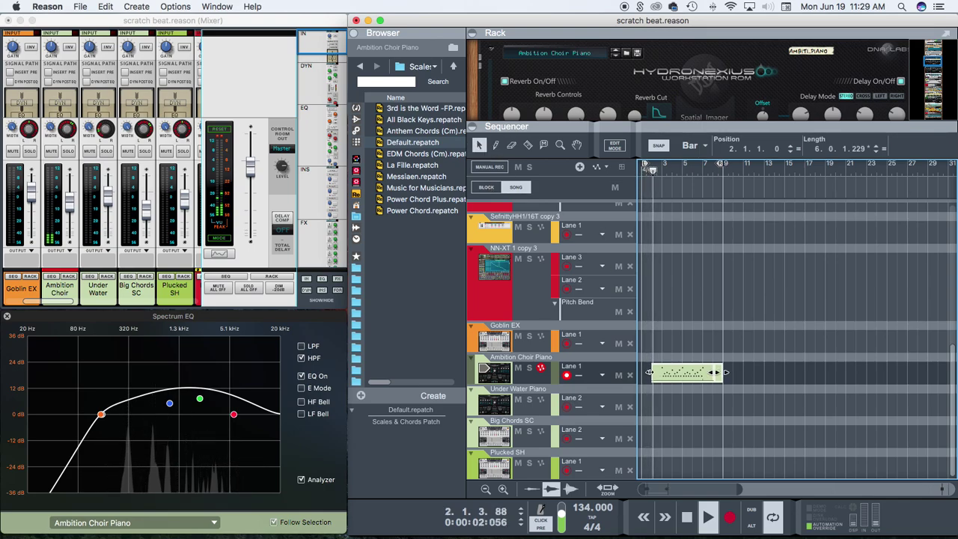
pyautogui.click(743, 377)
pyautogui.moveTo(718, 375); pyautogui.dragTo(780, 376)
pyautogui.click(700, 375)
pyautogui.click(716, 374)
pyautogui.moveTo(718, 373); pyautogui.dragTo(659, 375)
pyautogui.click(696, 378)
# Step: Quantize the four-bar clip and set the end of the loop to bar 5
pyautogui.rightClick(652, 376)
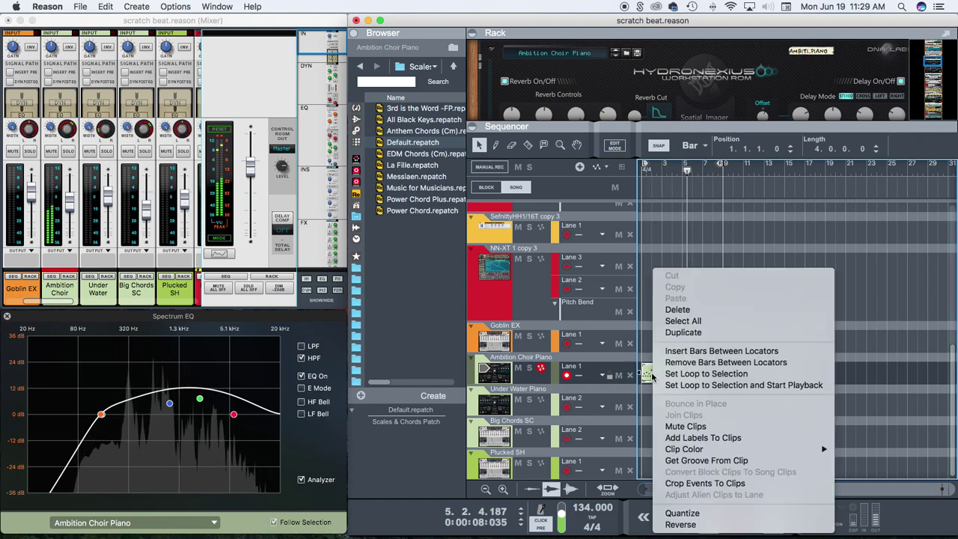
pyautogui.click(678, 514)
pyautogui.click(642, 172)
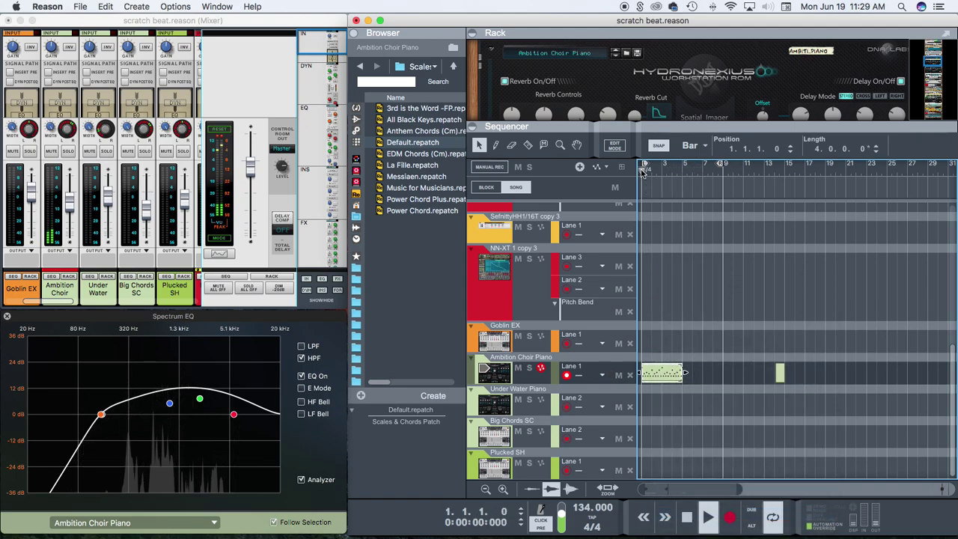
pyautogui.moveTo(721, 168); pyautogui.dragTo(681, 168)
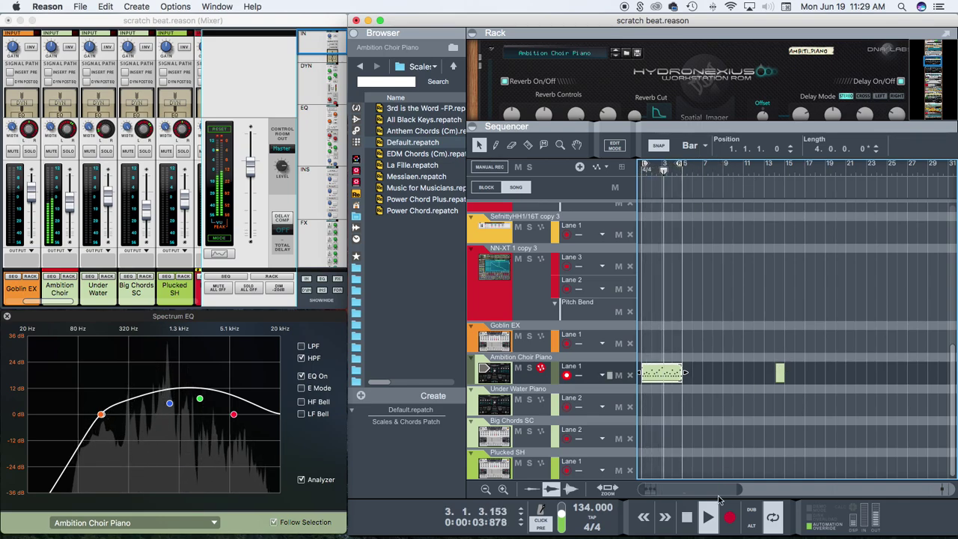
# Step: Copy the four-bar Ambition Choir Piano clip onto the Under Water Piano lane and open the copy for note editing
pyautogui.moveTo(737, 488); pyautogui.dragTo(666, 489)
pyautogui.click(766, 426)
pyautogui.moveTo(681, 376); pyautogui.dragTo(690, 405)
pyautogui.doubleClick(690, 405)
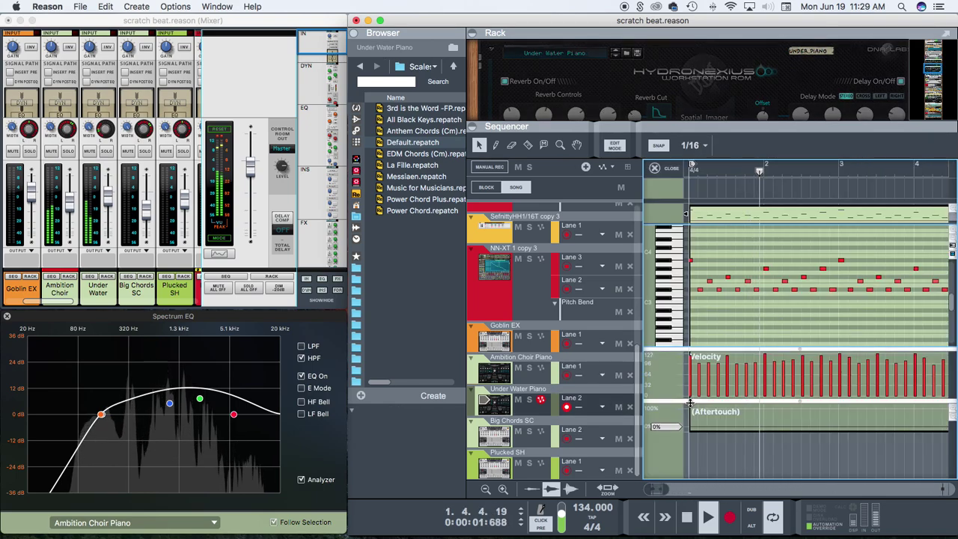
# Step: Erase the repeated low notes from the first part of the Under Water Piano clip
pyautogui.click(686, 174)
pyautogui.click(688, 172)
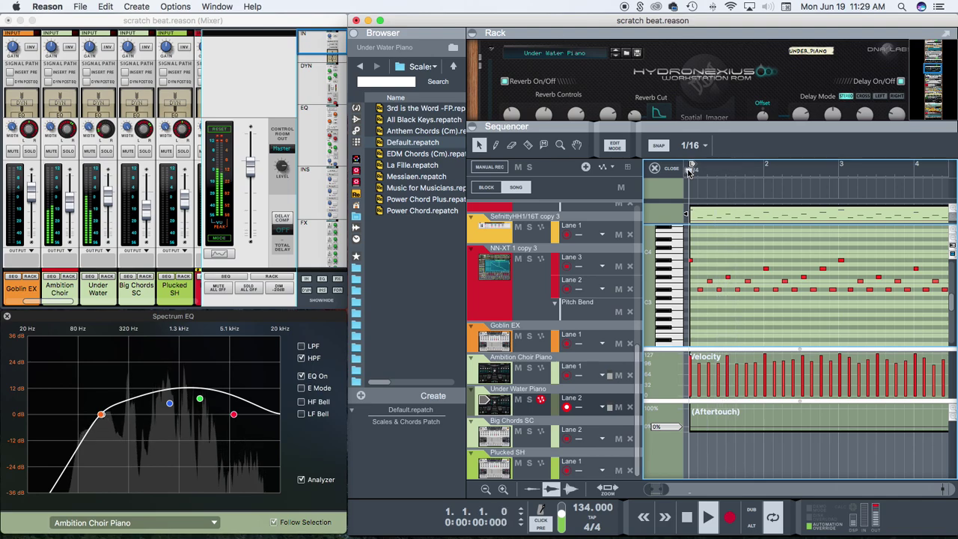
pyautogui.press('w')
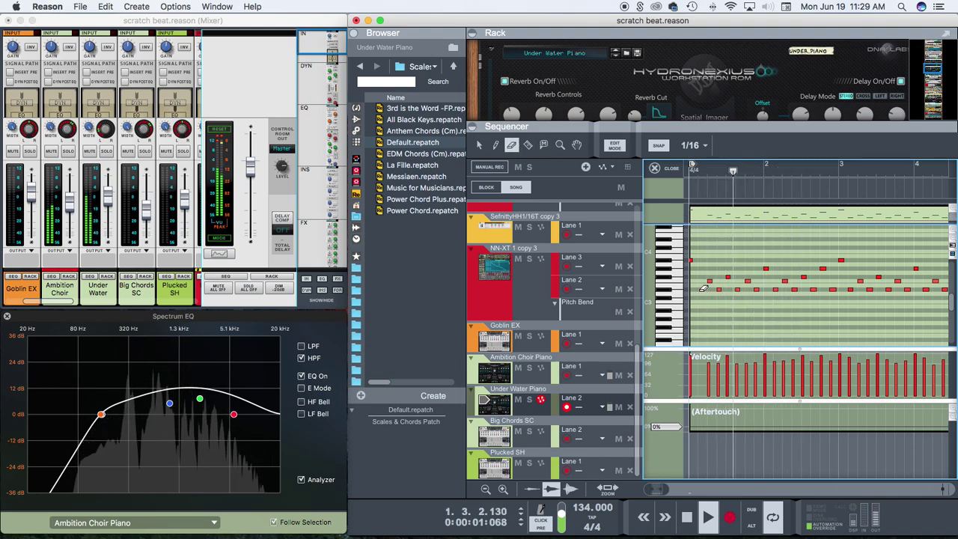
pyautogui.click(691, 172)
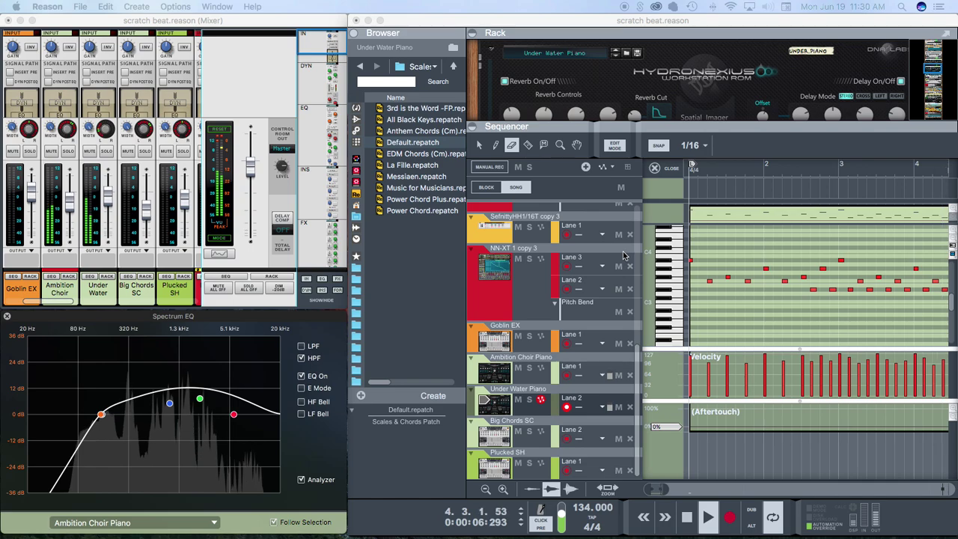
# Step: Replace the edited Under Water Piano clip with a fresh copy of the Ambition Choir Piano clip and open it for note editing
pyautogui.click(655, 169)
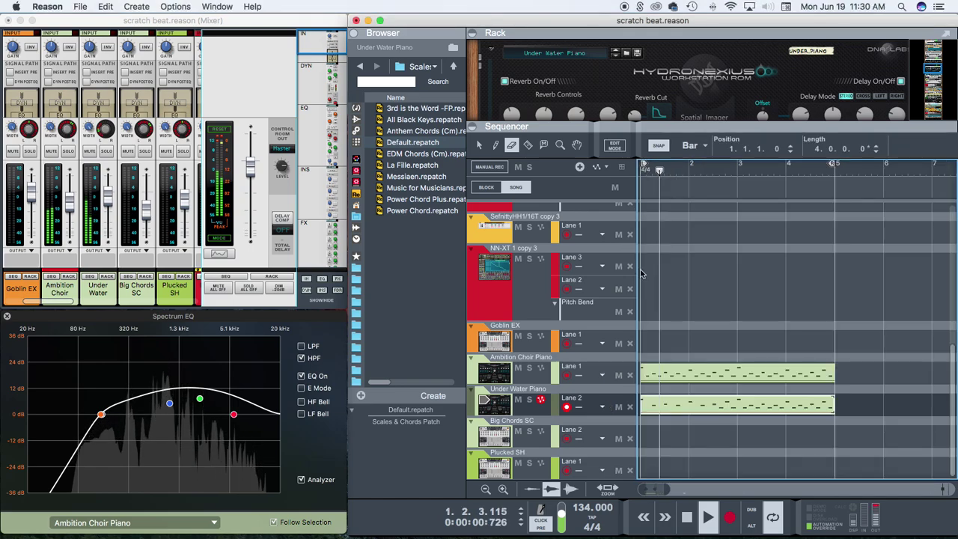
pyautogui.click(679, 411)
pyautogui.click(480, 145)
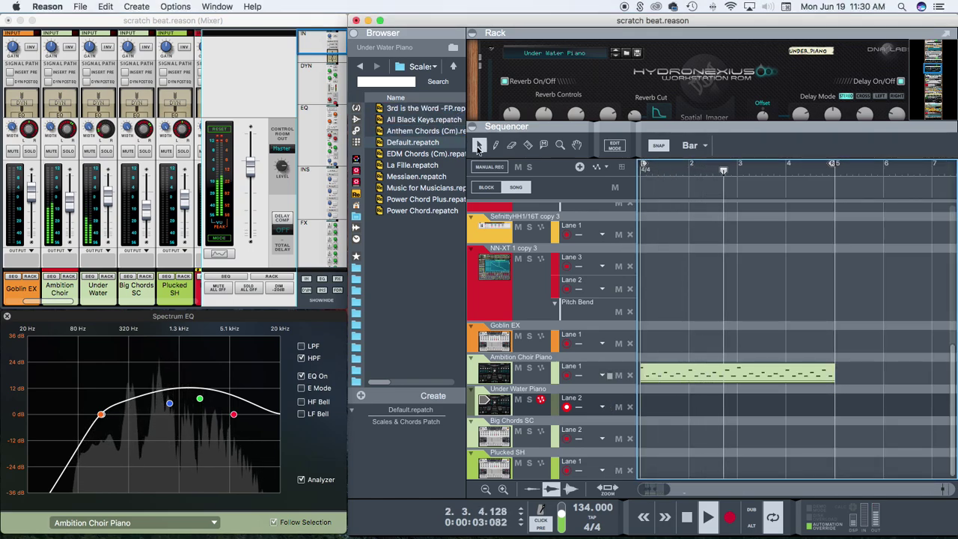
pyautogui.moveTo(679, 376); pyautogui.dragTo(676, 405)
pyautogui.doubleClick(674, 408)
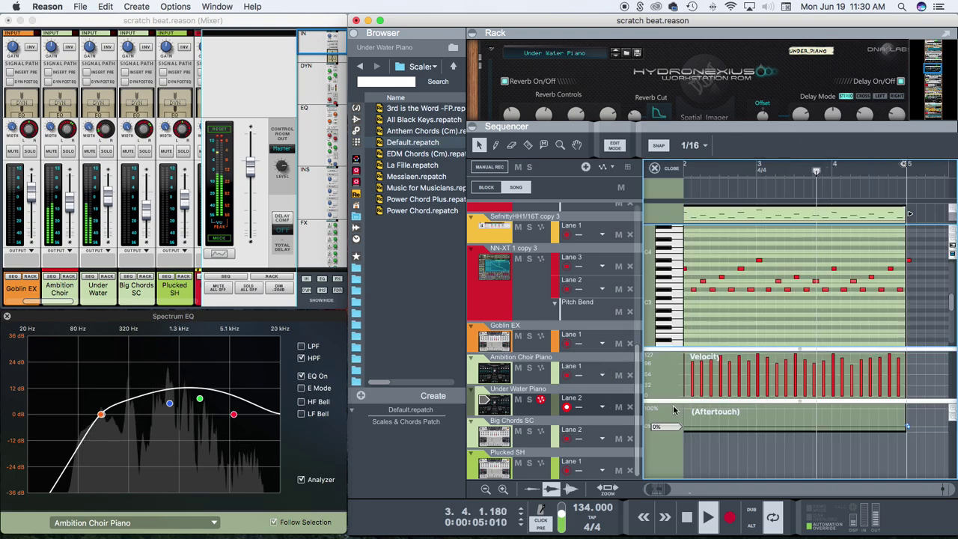
pyautogui.hscroll(-3, 711, 313)
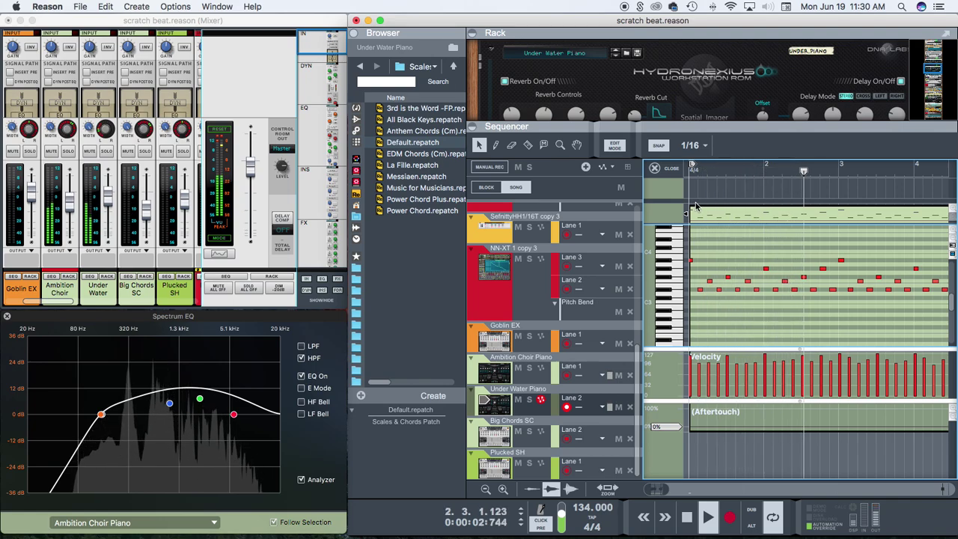
# Step: Erase the low notes right after the first note of the Under Water Piano clip
pyautogui.click(512, 146)
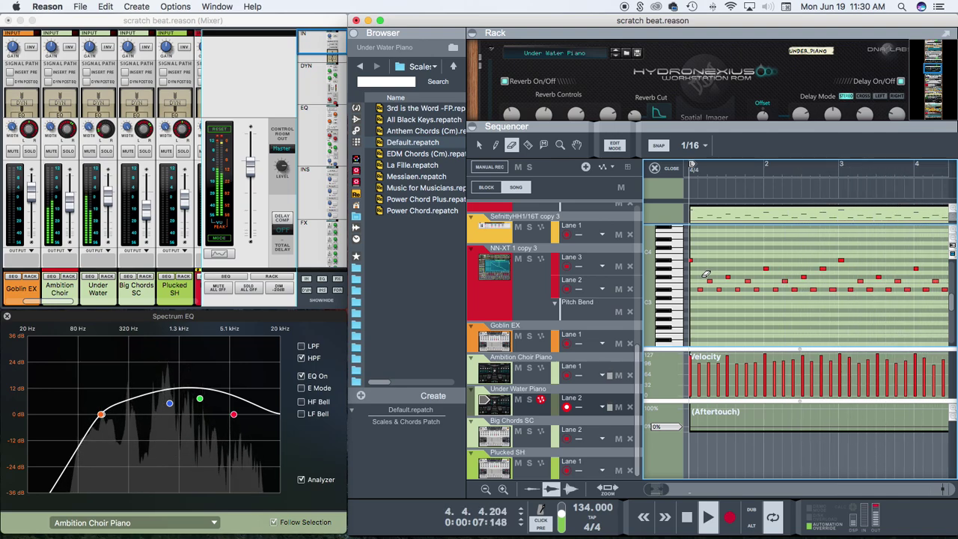
pyautogui.moveTo(704, 286); pyautogui.dragTo(712, 295)
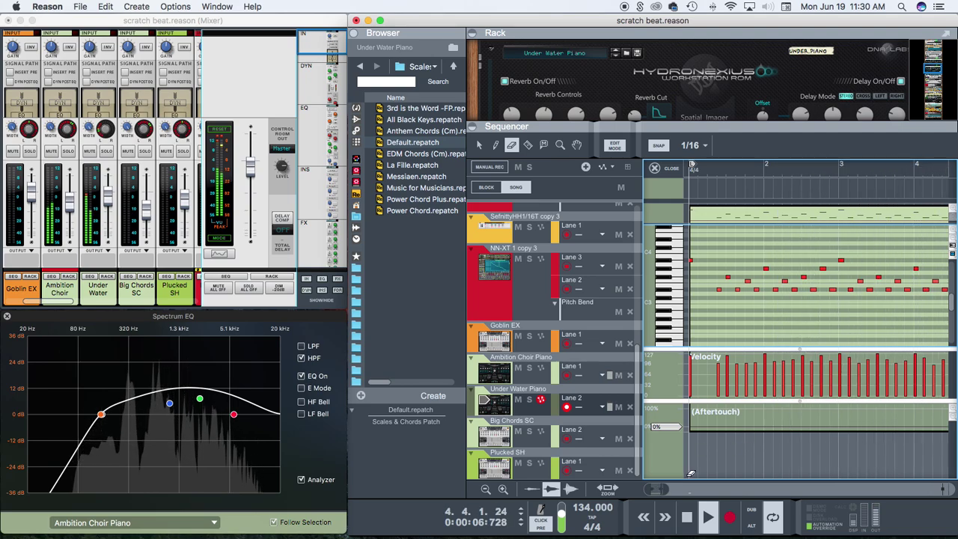
pyautogui.moveTo(669, 492); pyautogui.dragTo(679, 492)
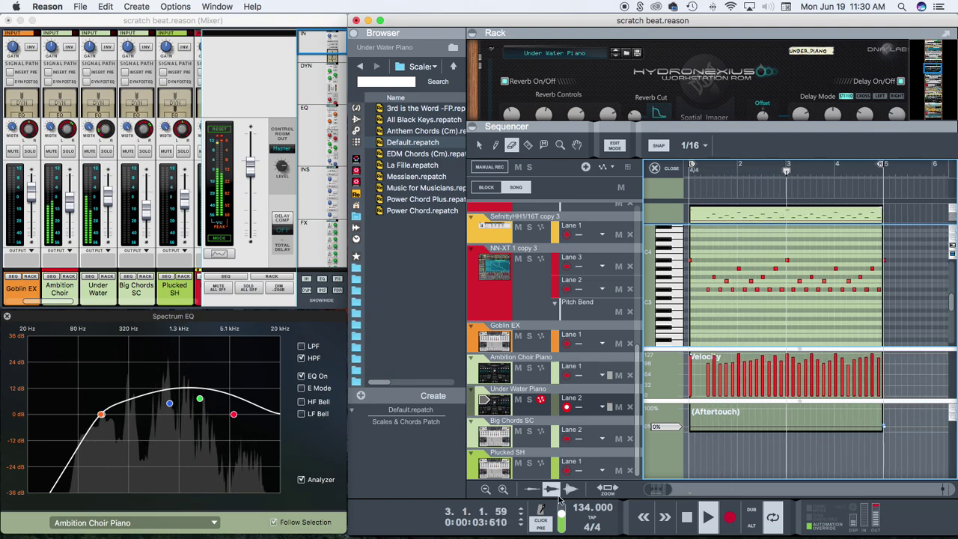
# Step: Enlarge the sequencer track heights and reopen the Under Water Piano clip's notes with the Selection tool
pyautogui.click(504, 489)
pyautogui.click(504, 489)
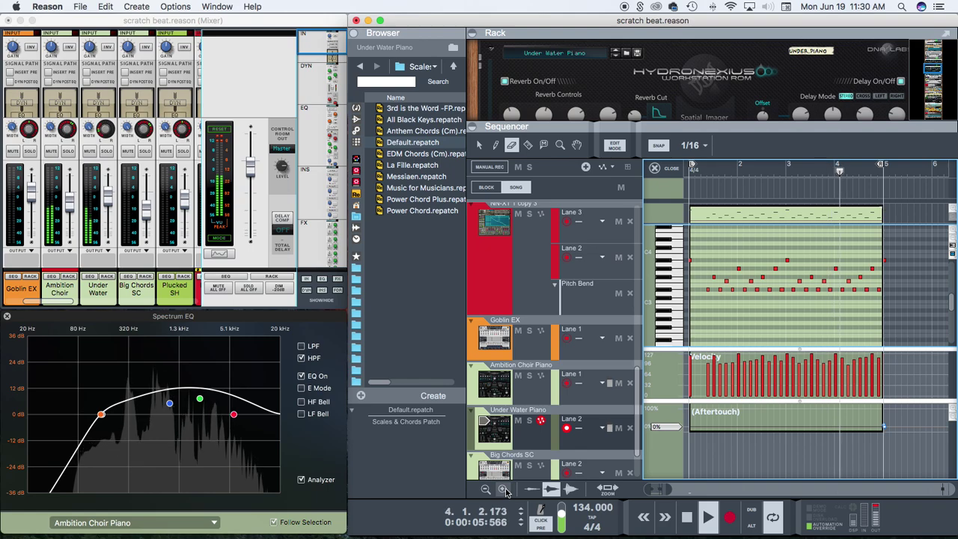
pyautogui.click(919, 188)
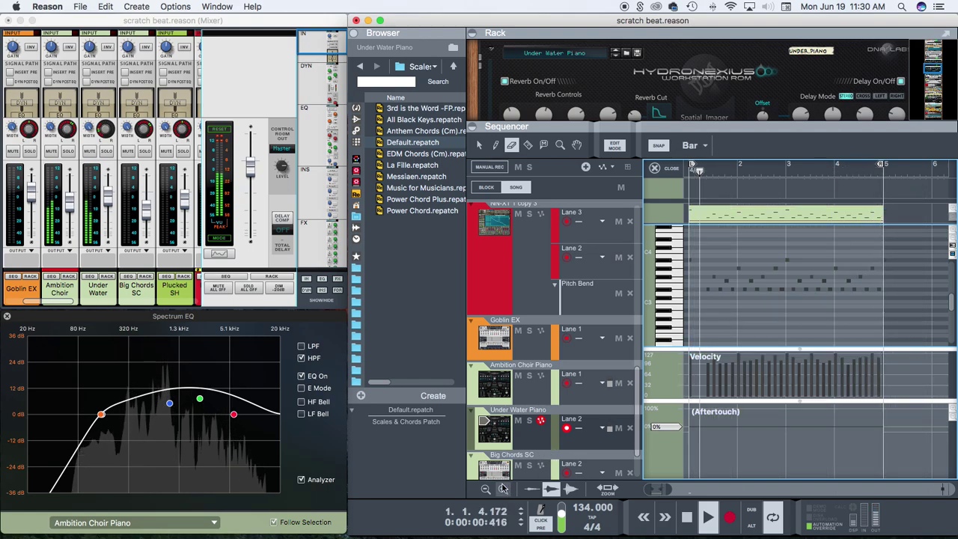
pyautogui.click(504, 489)
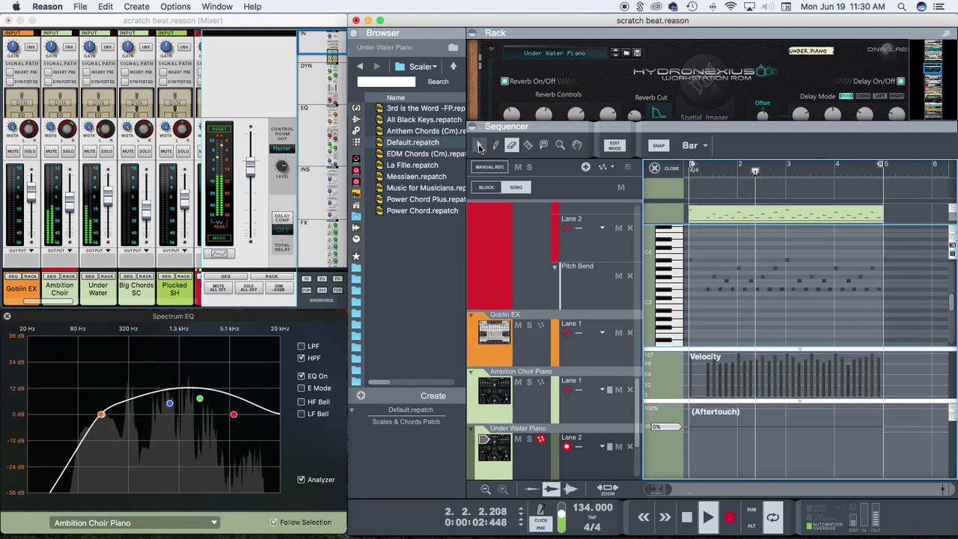
pyautogui.click(726, 216)
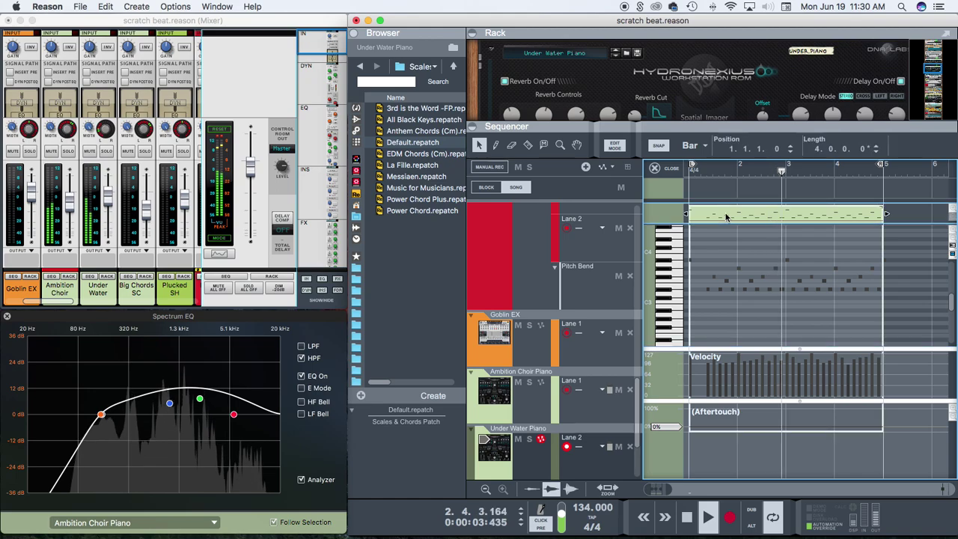
pyautogui.click(721, 298)
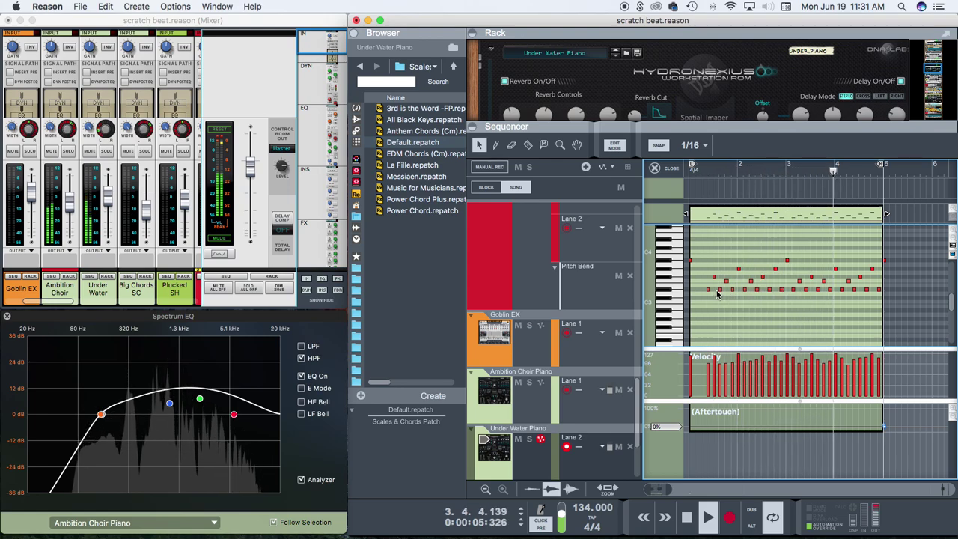
pyautogui.rightClick(811, 216)
pyautogui.moveTo(694, 391)
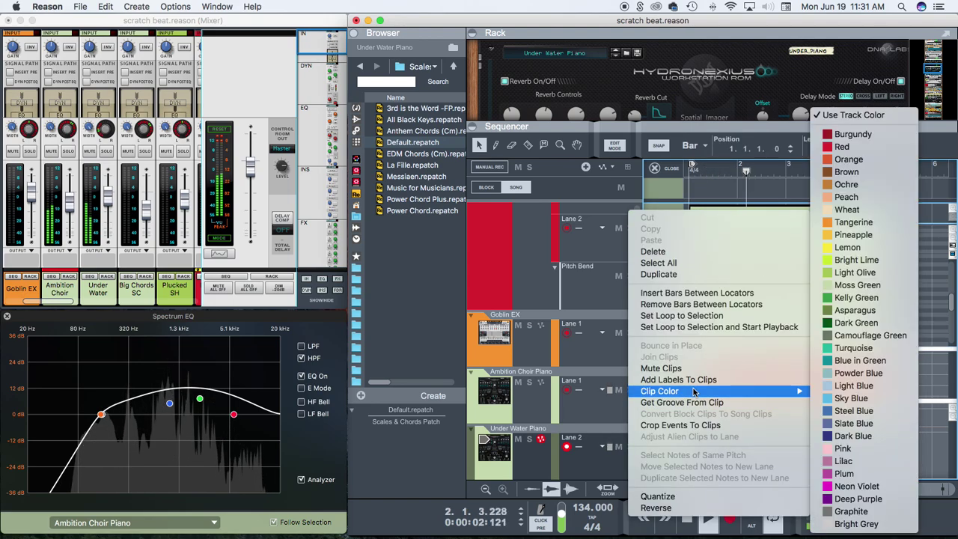
pyautogui.click(926, 272)
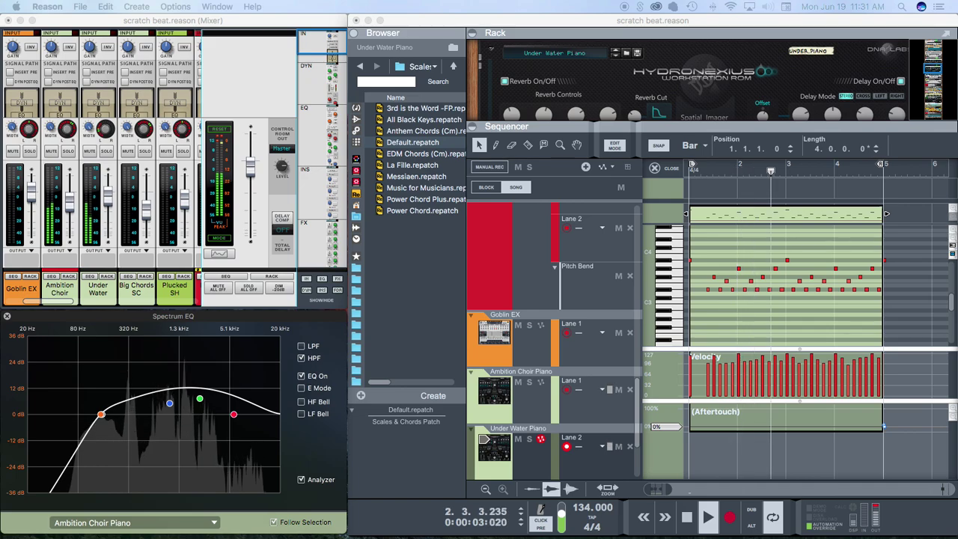
pyautogui.click(917, 279)
pyautogui.rightClick(912, 279)
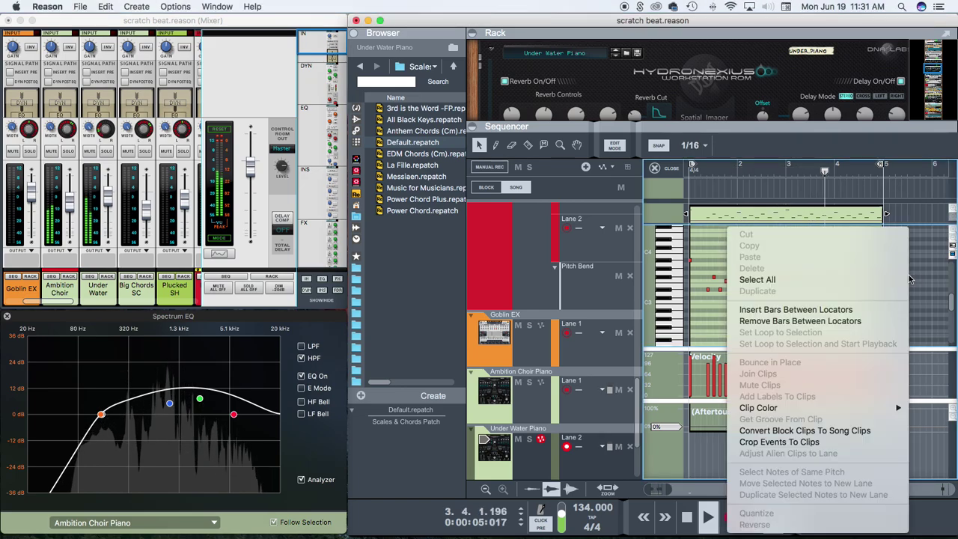
pyautogui.click(910, 279)
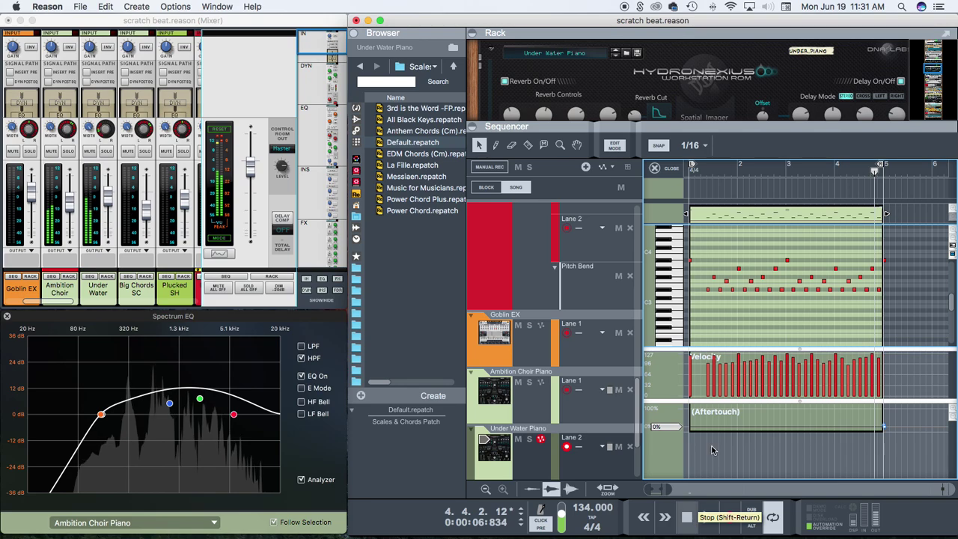
# Step: Replace the Under Water Piano clip with the pasted clip, move it to start at bar 1, and play from the beginning
pyautogui.rightClick(919, 304)
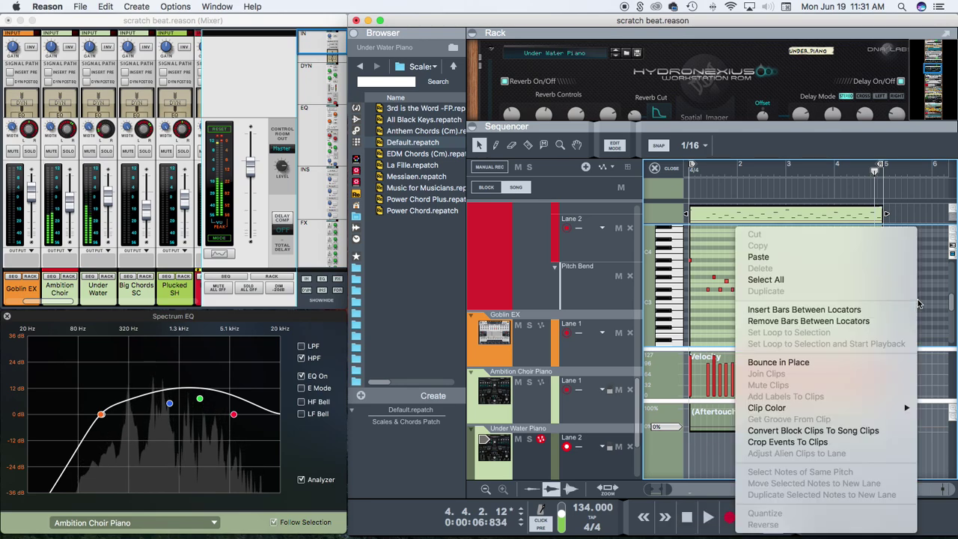
pyautogui.click(758, 257)
pyautogui.hscroll(2, 752, 260)
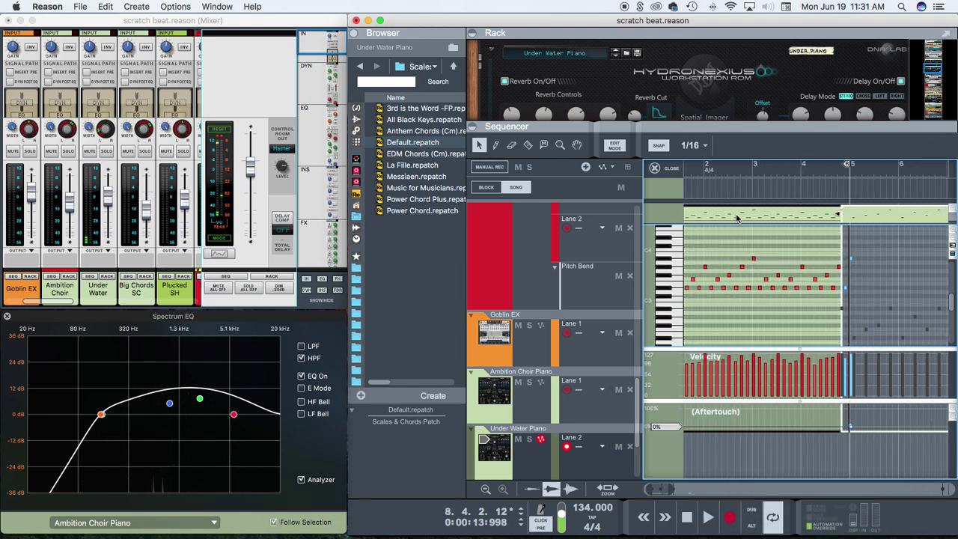
pyautogui.press('super+z')
pyautogui.press('super+shift+z')
pyautogui.hscroll(-2, 734, 219)
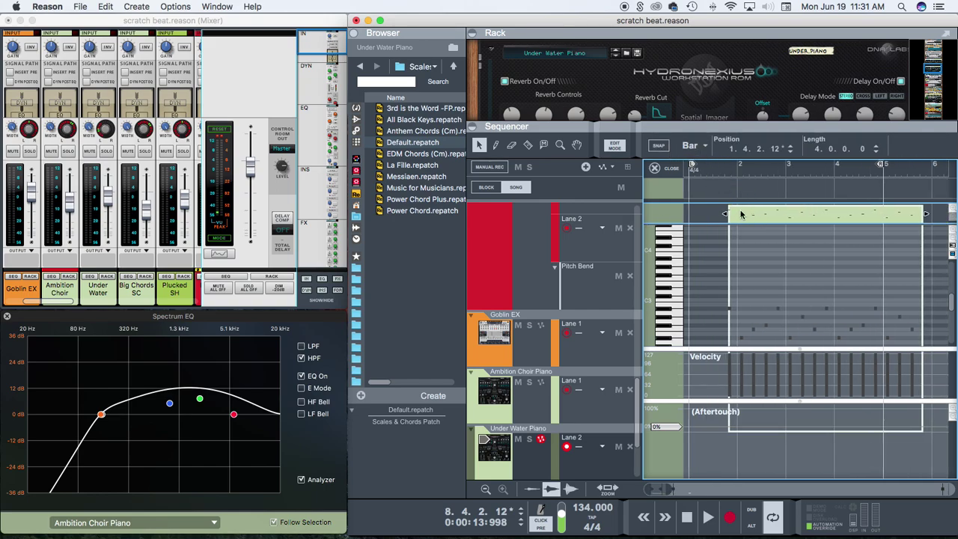
pyautogui.moveTo(741, 215); pyautogui.dragTo(659, 215)
pyautogui.click(686, 516)
pyautogui.click(707, 517)
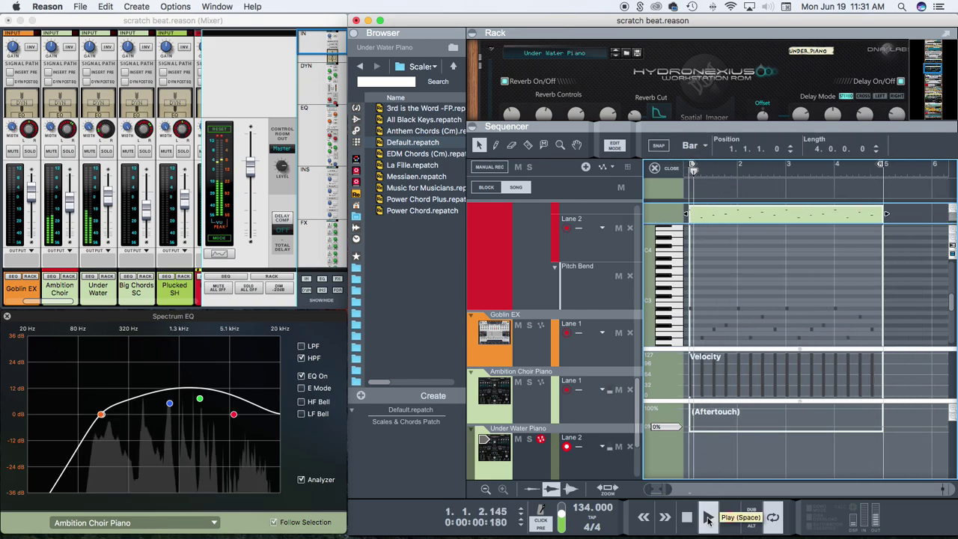
# Step: Close the note editor and select the Ambition Choir Piano clip in the arrangement
pyautogui.click(672, 168)
pyautogui.scroll(-5, 662, 321)
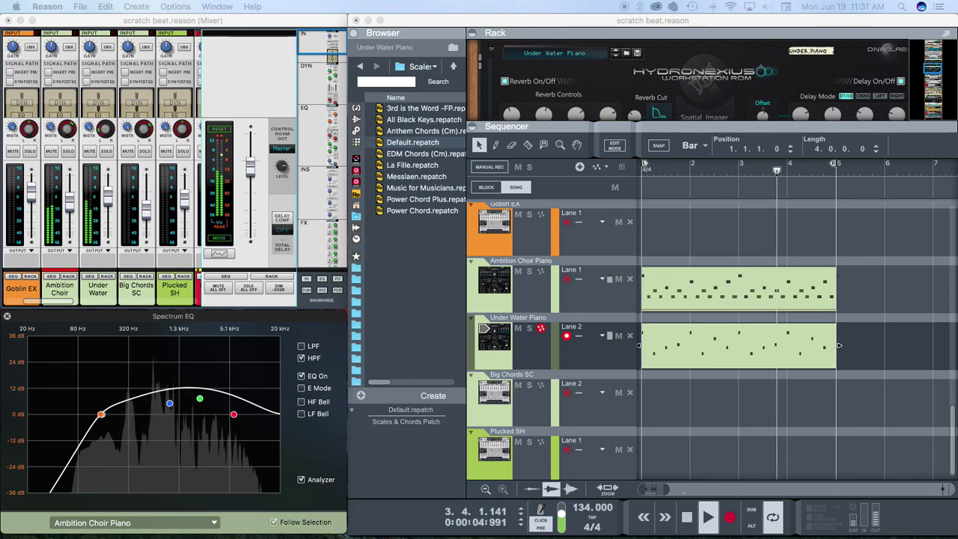
pyautogui.click(880, 292)
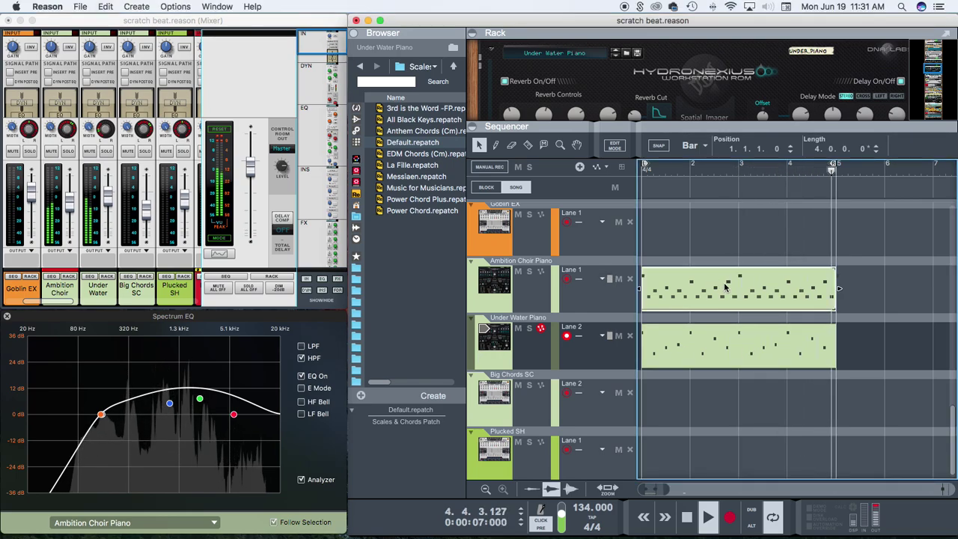
pyautogui.rightClick(881, 292)
pyautogui.press('Escape')
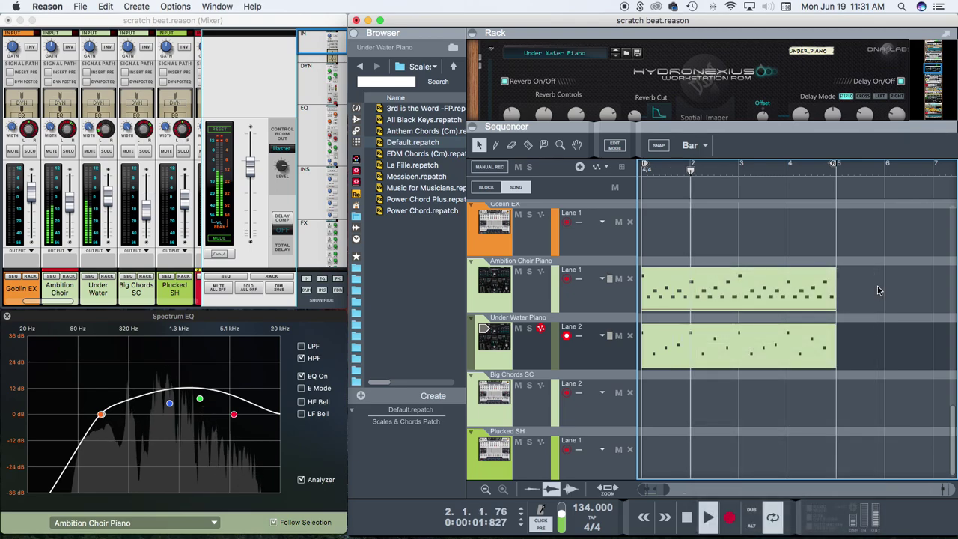
pyautogui.rightClick(880, 290)
pyautogui.press('Escape')
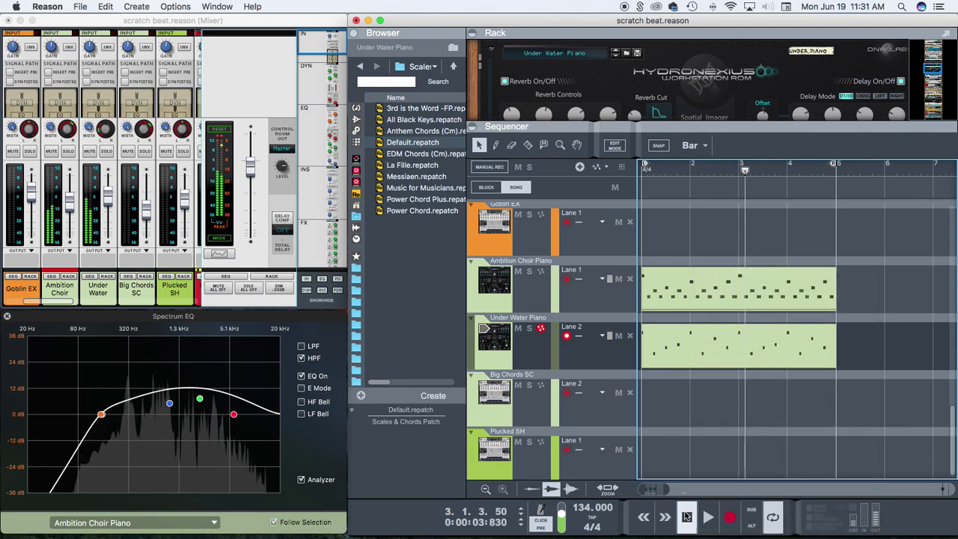
pyautogui.rightClick(880, 302)
pyautogui.click(767, 299)
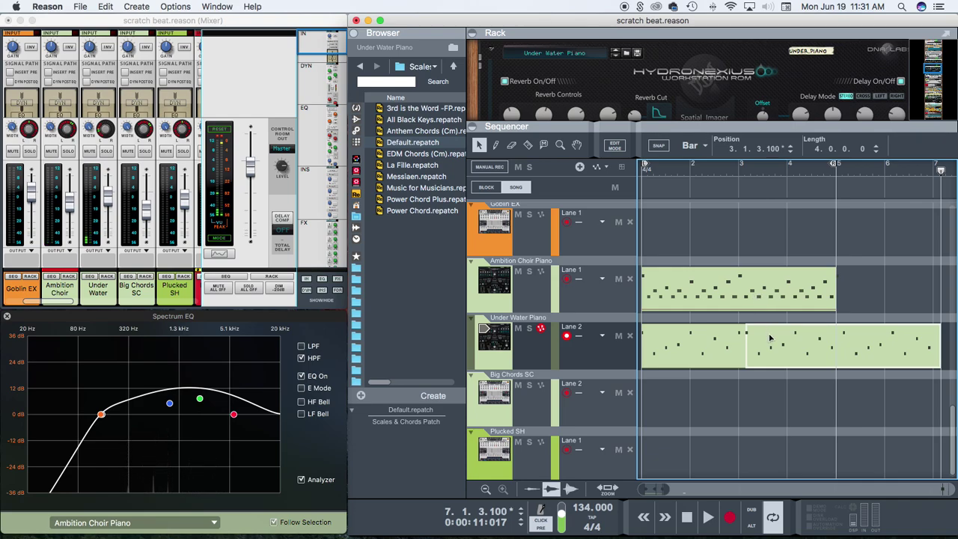
pyautogui.press('super+z')
# Step: Replace the Ambition Choir Piano clip with the copied clip, placed at bar 1, and play from the beginning
pyautogui.press('Delete')
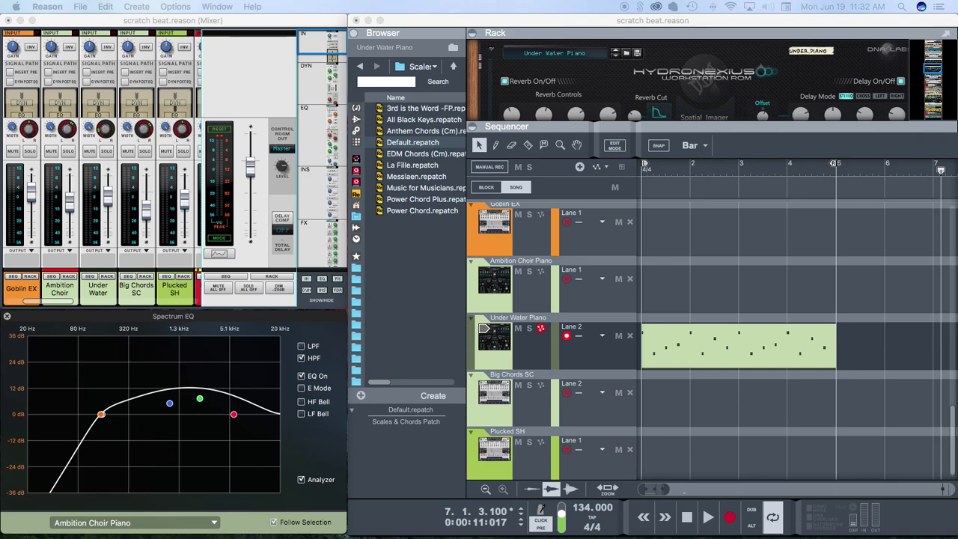
pyautogui.rightClick(693, 291)
pyautogui.click(712, 298)
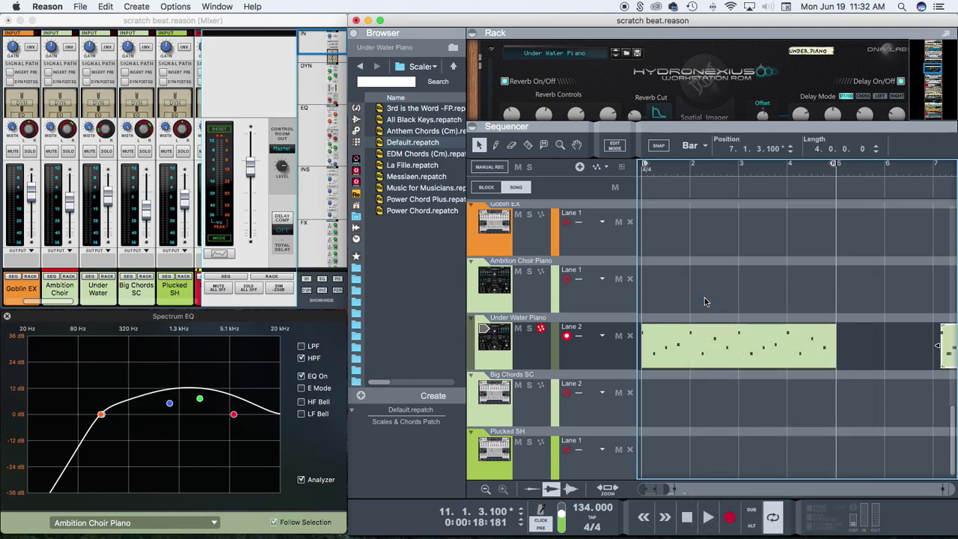
pyautogui.moveTo(950, 344); pyautogui.dragTo(616, 265)
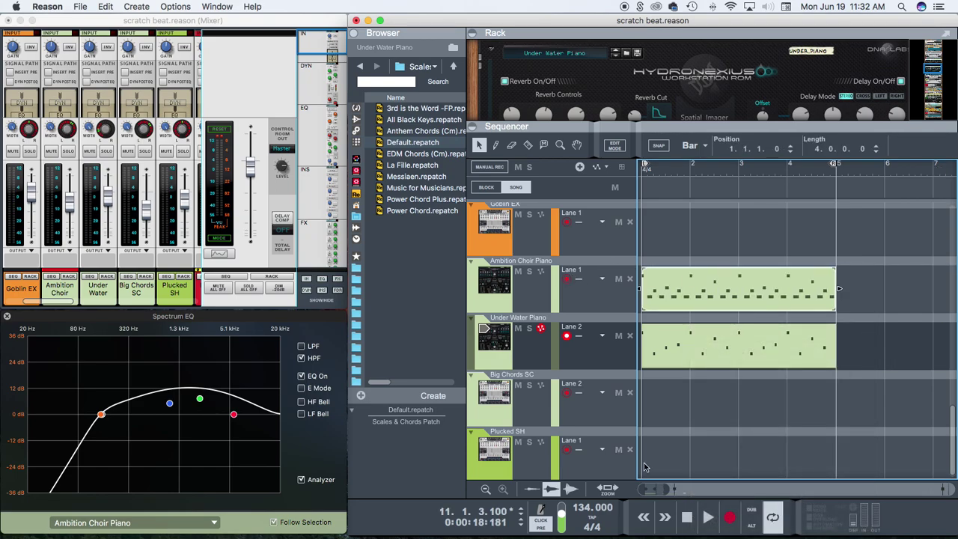
pyautogui.click(687, 516)
pyautogui.click(708, 517)
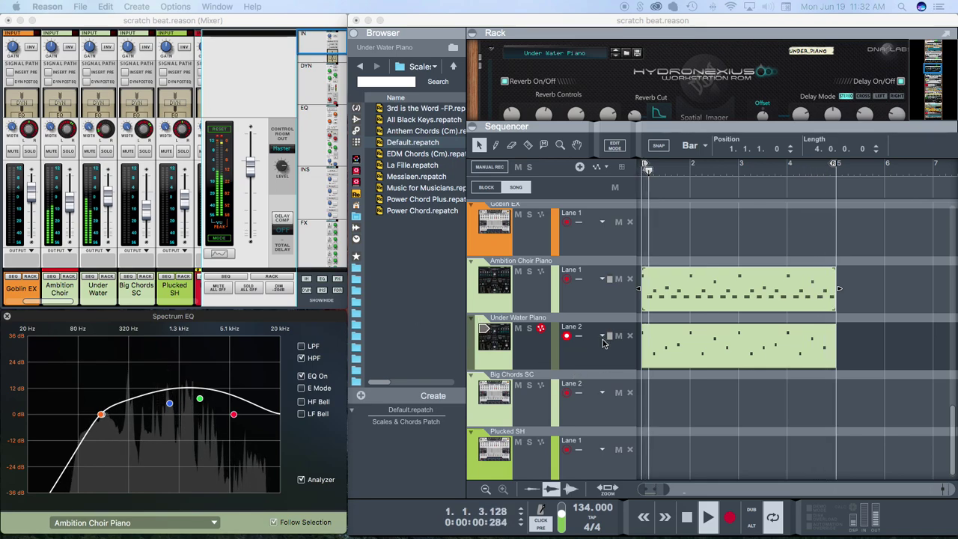
# Step: Copy the Under Water Piano clip onto the Big Chords SC and Plucked SH tracks and raise all Plucked SH notes one octave
pyautogui.moveTo(692, 362); pyautogui.dragTo(672, 460)
pyautogui.scroll(-1, 691, 414)
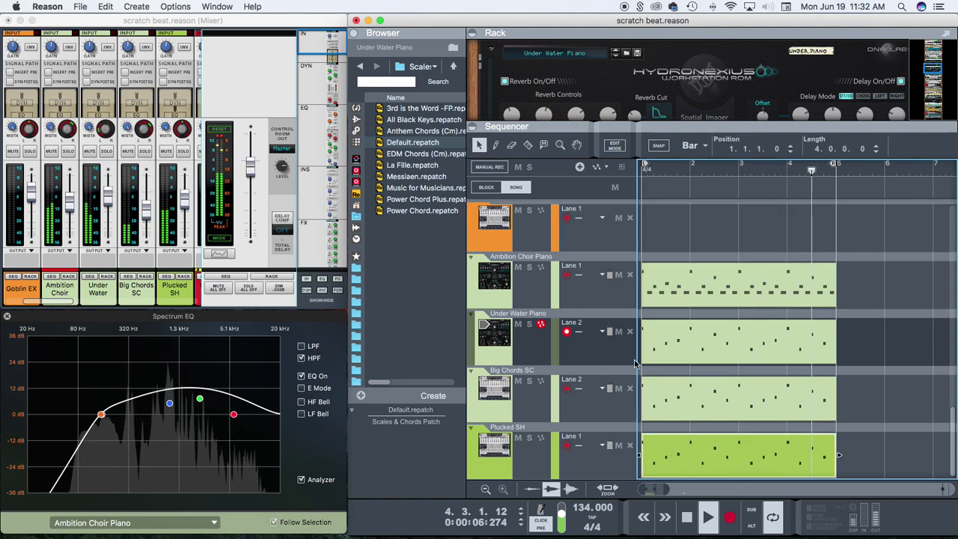
pyautogui.doubleClick(724, 462)
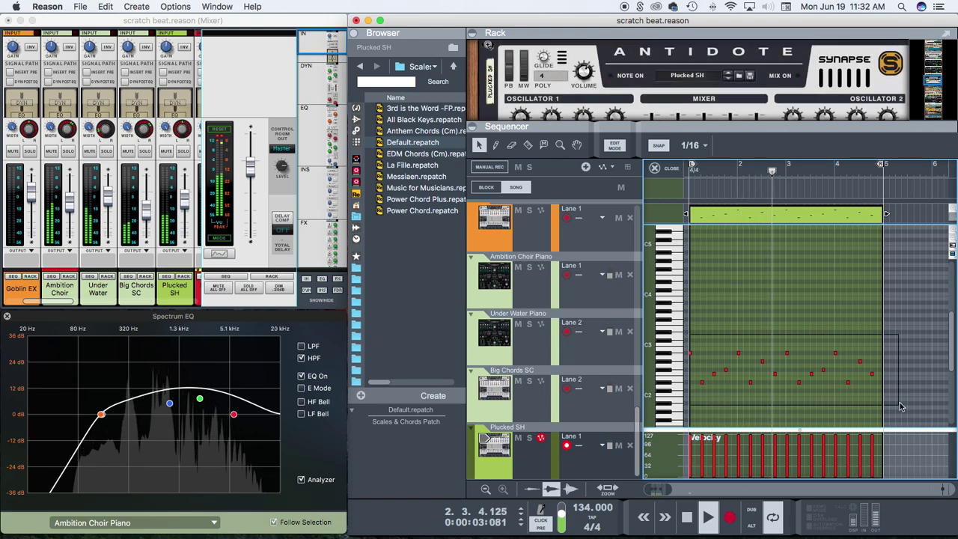
pyautogui.moveTo(901, 406); pyautogui.dragTo(901, 406)
pyautogui.moveTo(691, 355); pyautogui.dragTo(690, 305)
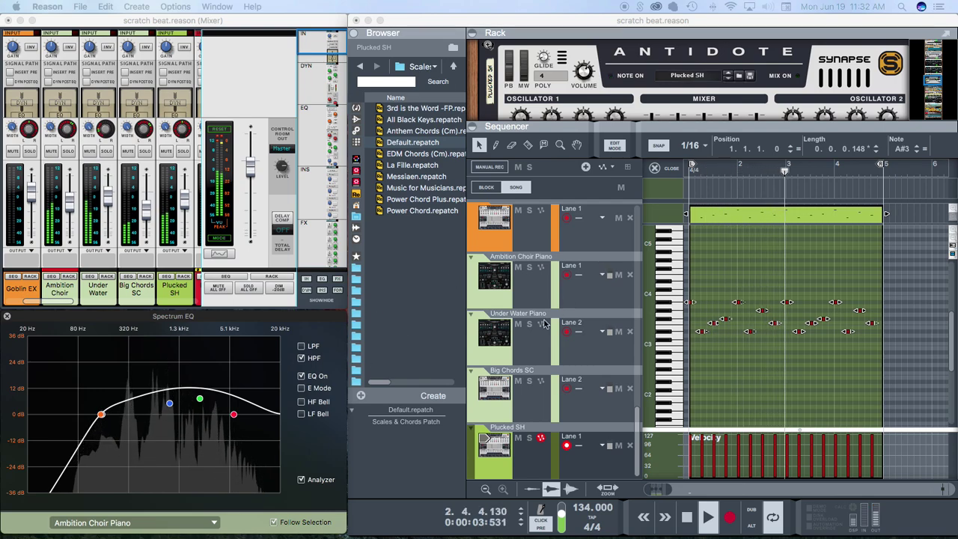
# Step: Look at the Big Chords SC clip's notes and close the note editor
pyautogui.click(505, 389)
pyautogui.click(741, 214)
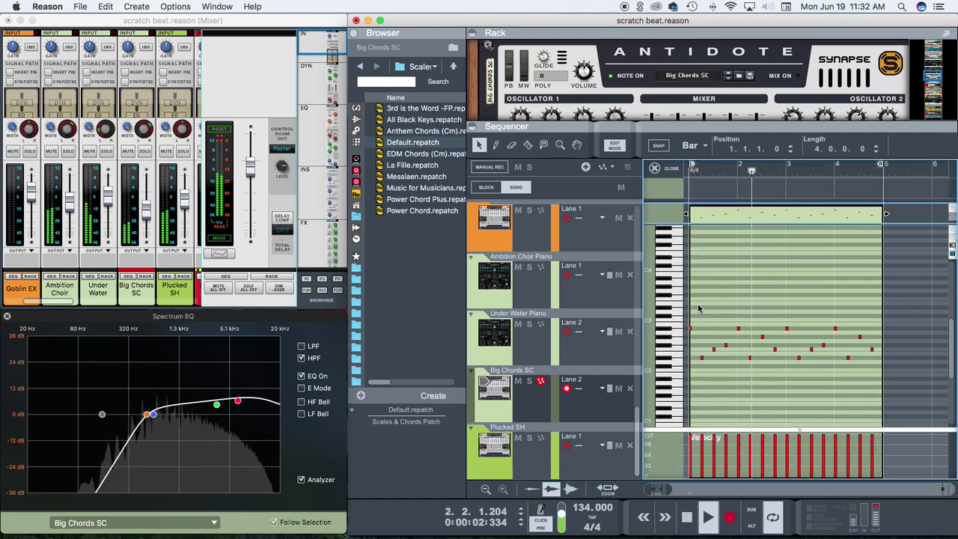
pyautogui.click(671, 176)
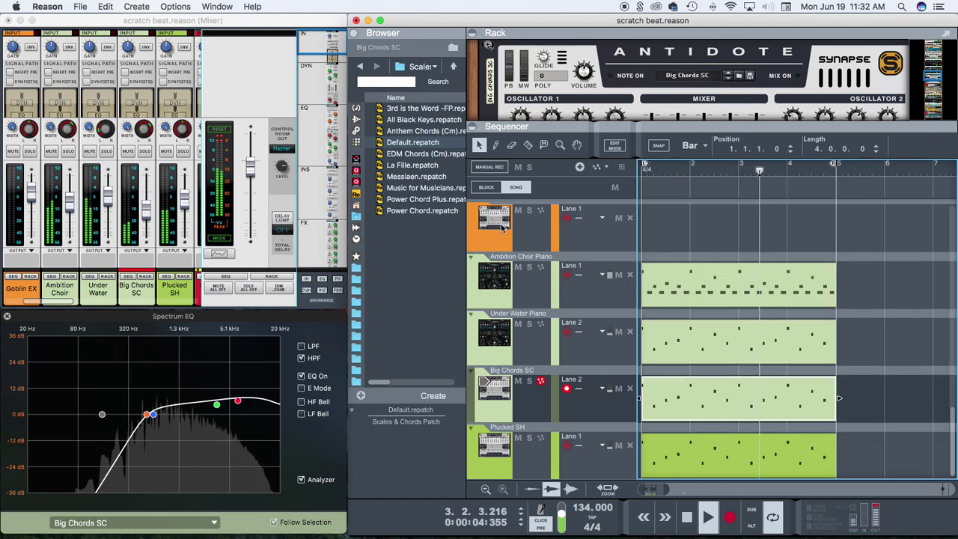
# Step: Record a four-bar part on the NN-XT 1 copy 3 track while the loop plays, and quantize the recorded clip
pyautogui.press('super+v')
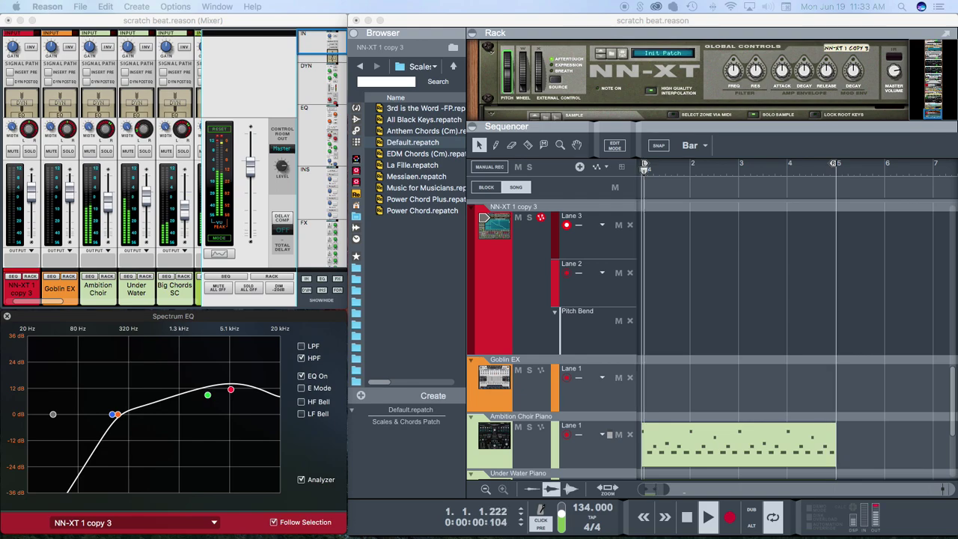
pyautogui.click(491, 275)
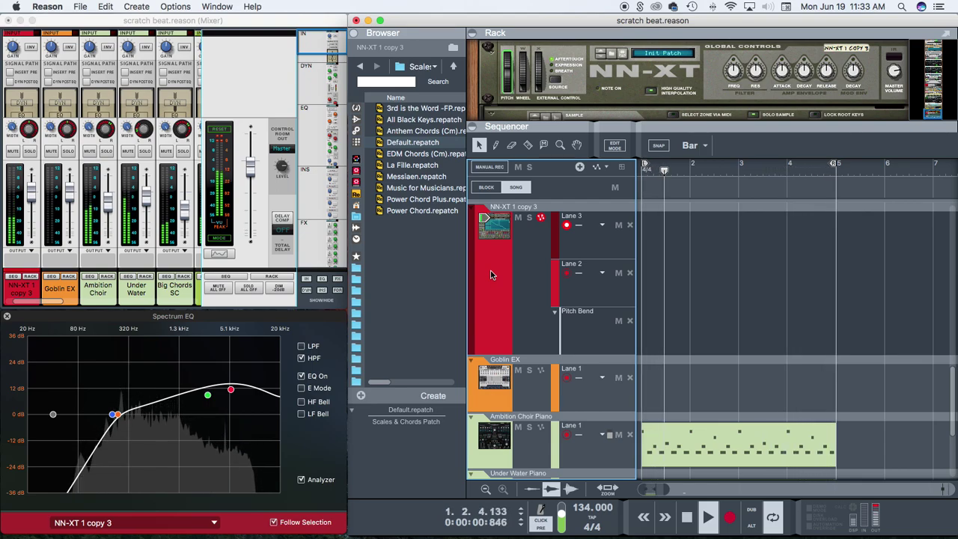
pyautogui.click(729, 517)
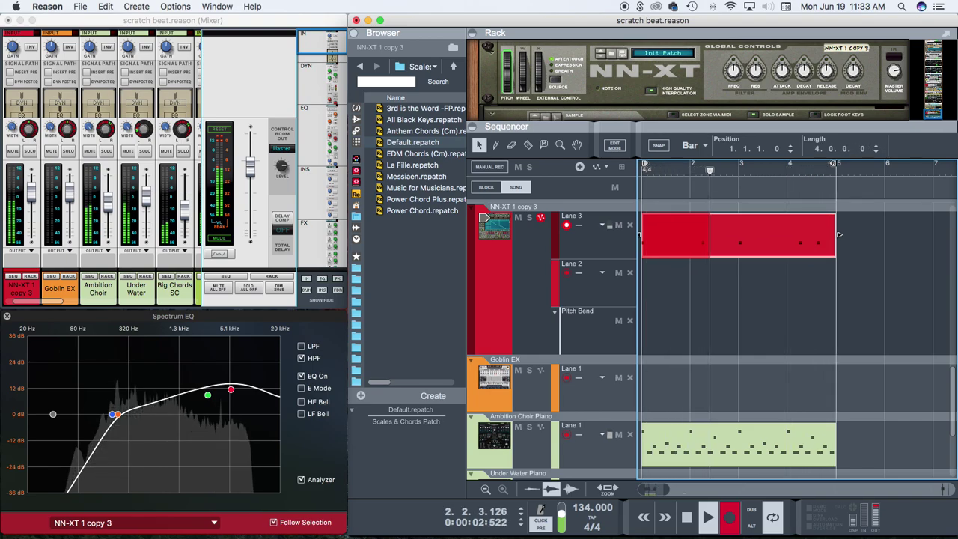
pyautogui.scroll(5, 716, 359)
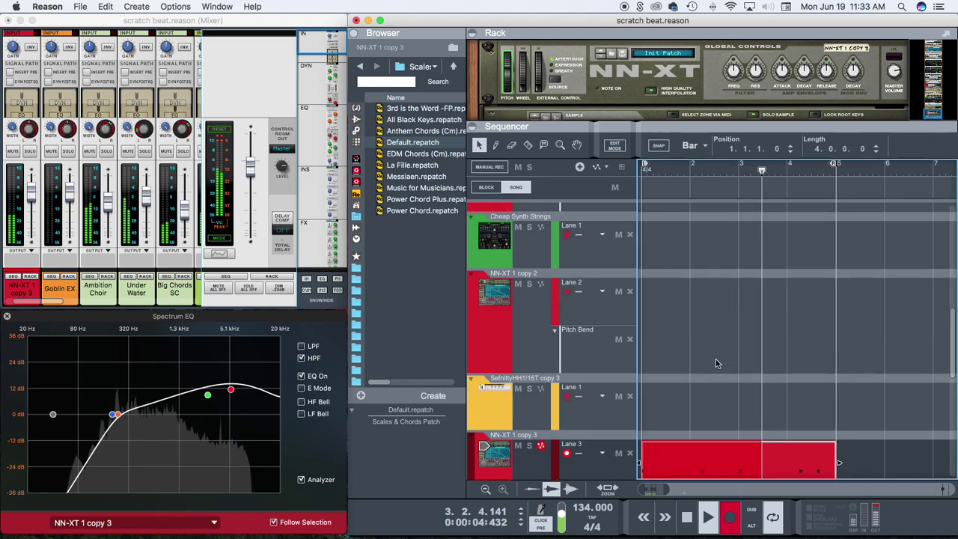
pyautogui.scroll(1, 540, 310)
pyautogui.scroll(3, 540, 309)
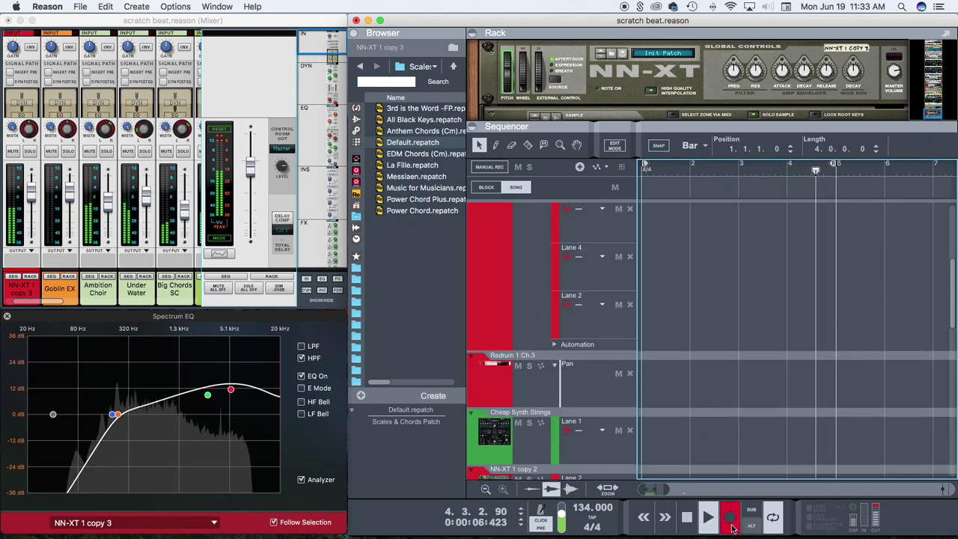
pyautogui.scroll(-5, 671, 458)
pyautogui.rightClick(689, 389)
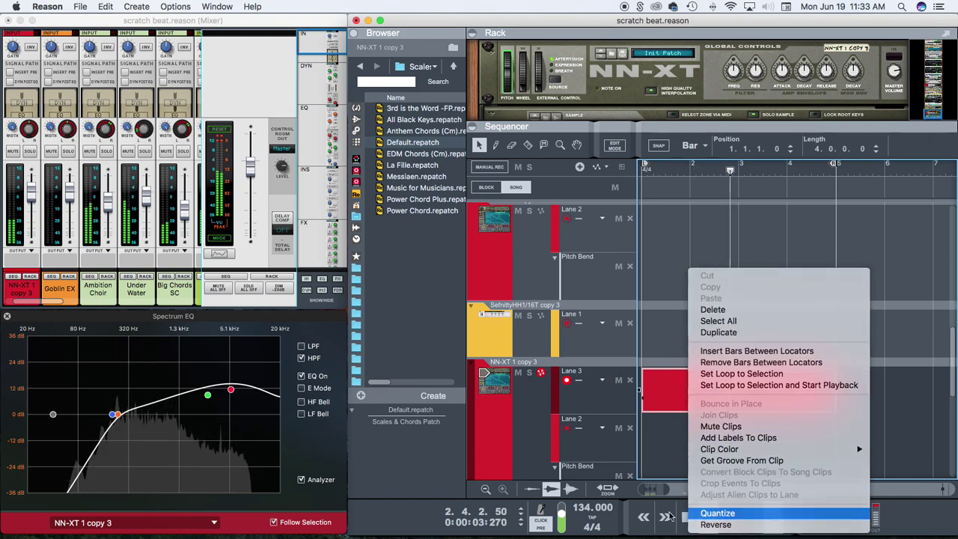
pyautogui.click(519, 250)
# Step: Record a drum part on Lane 7 of the Redrum 1 track over the playing loop
pyautogui.scroll(3, 518, 249)
pyautogui.scroll(5, 518, 250)
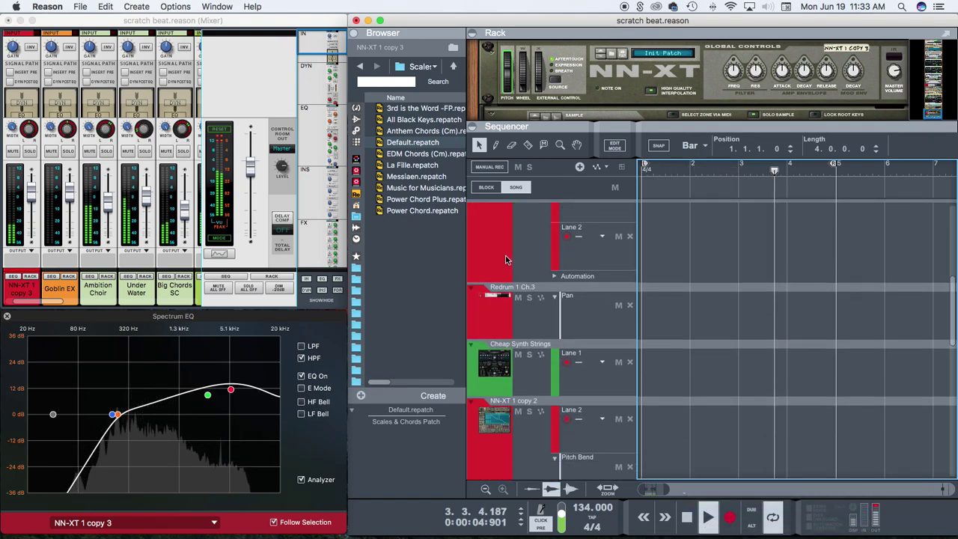
pyautogui.click(497, 270)
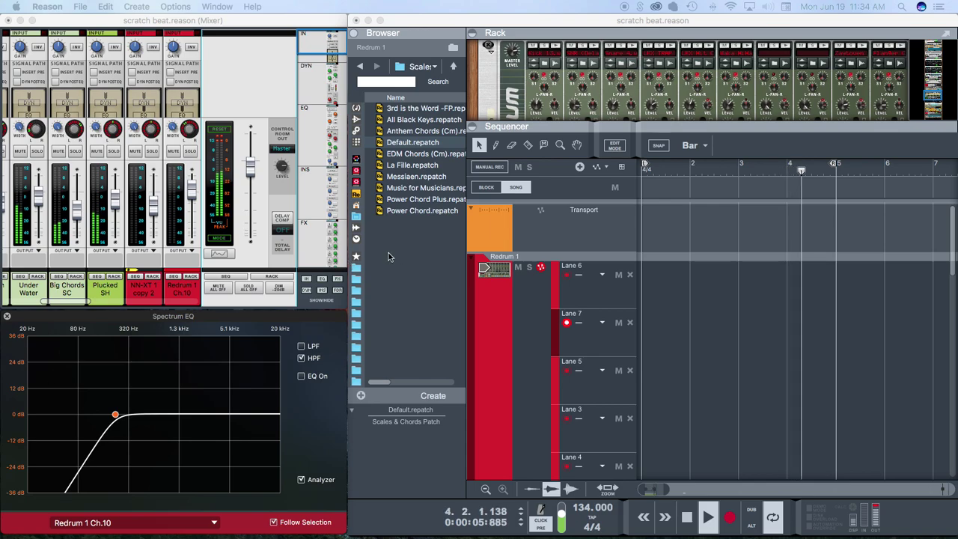
pyautogui.click(492, 272)
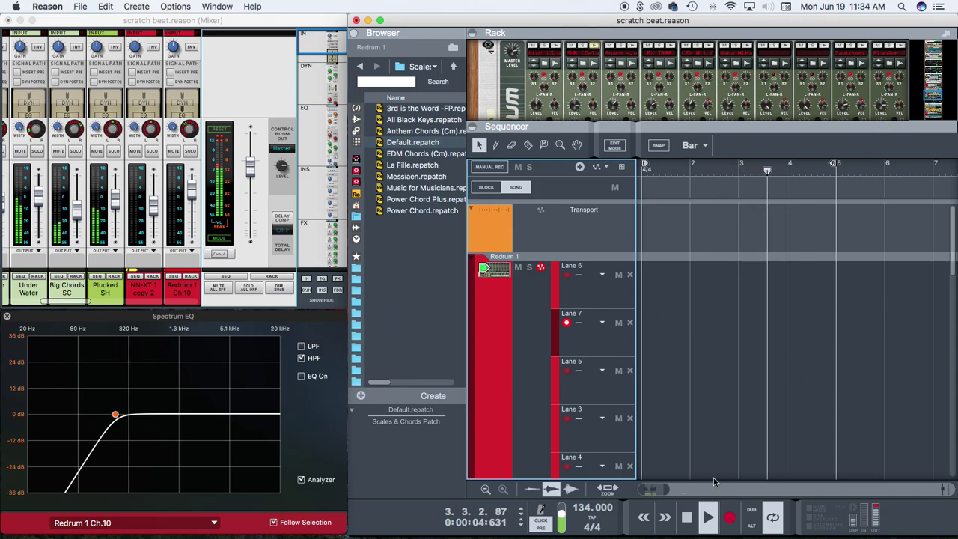
pyautogui.click(731, 514)
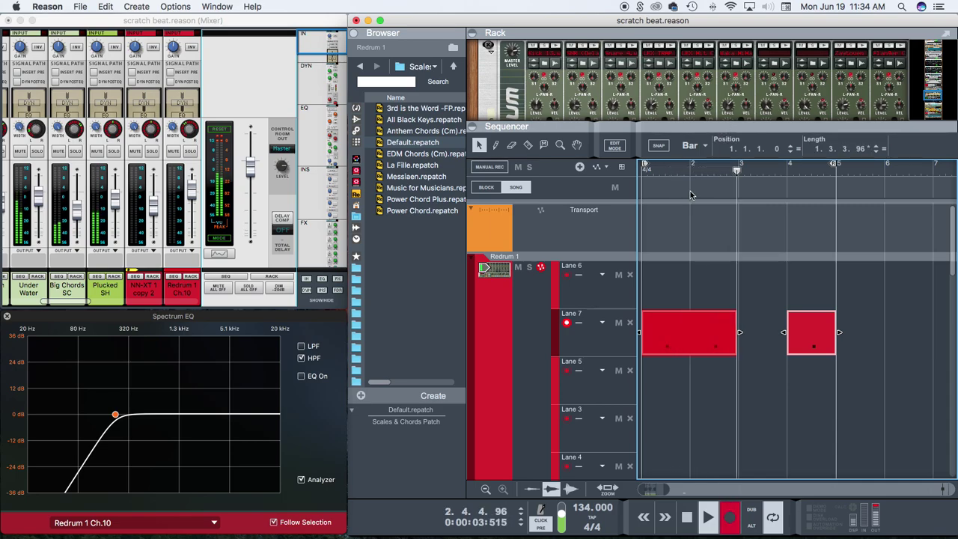
pyautogui.click(731, 515)
# Step: Join the recorded Redrum 1 clips into a single clip
pyautogui.moveTo(873, 338); pyautogui.dragTo(712, 344)
pyautogui.rightClick(712, 344)
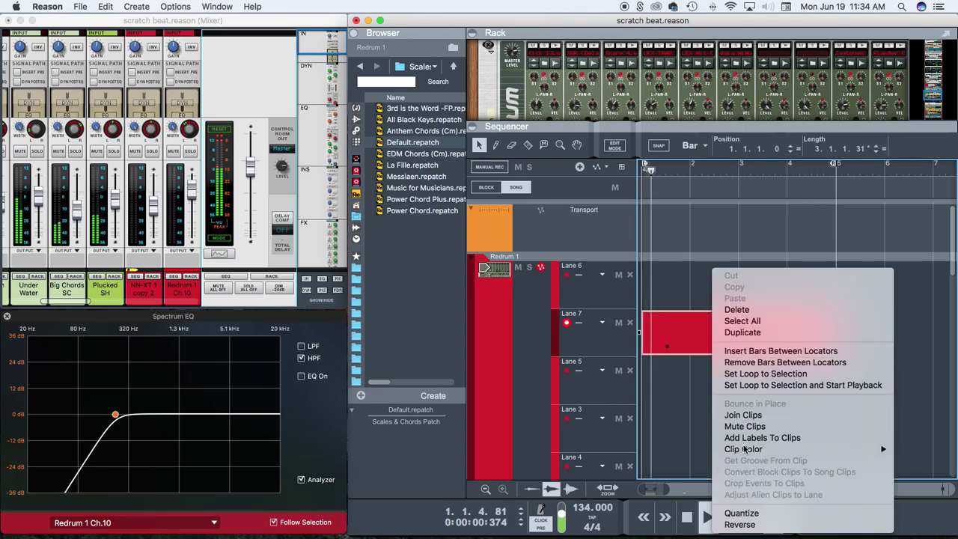
pyautogui.click(742, 415)
# Step: Record a hi-hat part on Lane 1 of the SefnittyHH1/16T copy 3 track over the playing loop
pyautogui.scroll(-5, 683, 368)
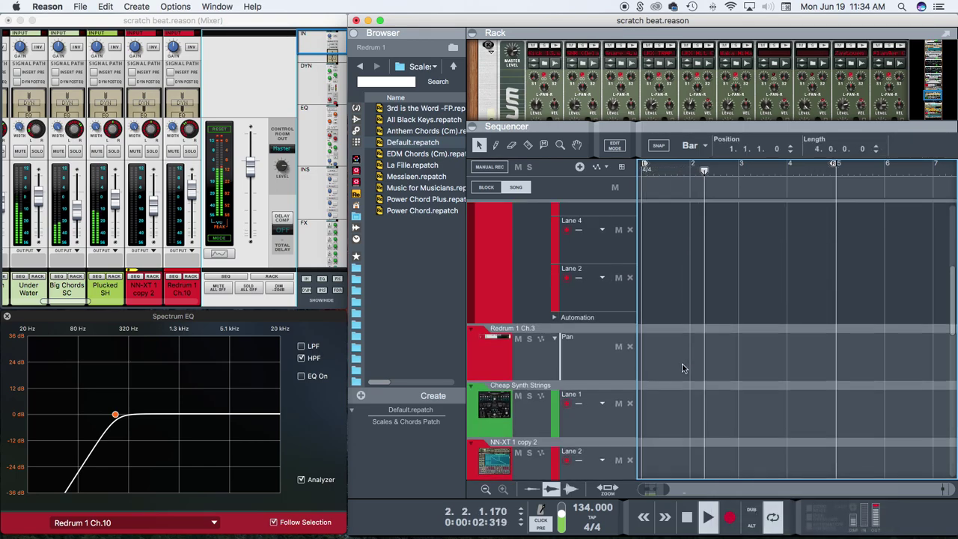
pyautogui.scroll(-3, 683, 369)
pyautogui.click(491, 287)
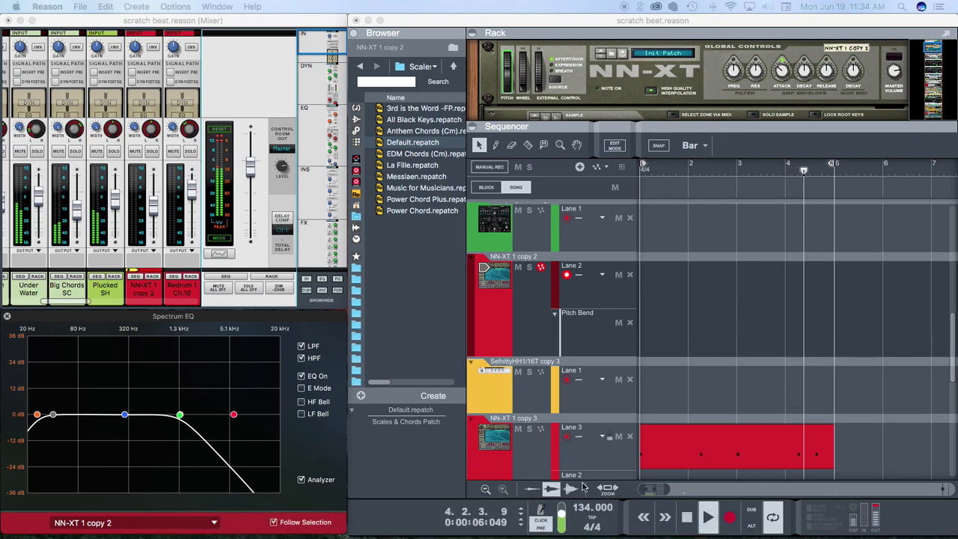
pyautogui.click(499, 384)
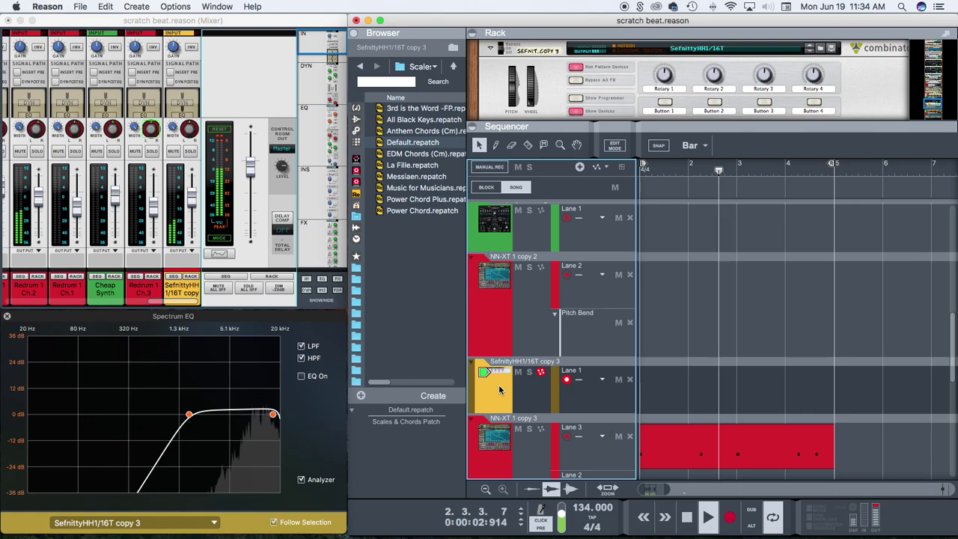
pyautogui.rightClick(649, 376)
pyautogui.click(647, 383)
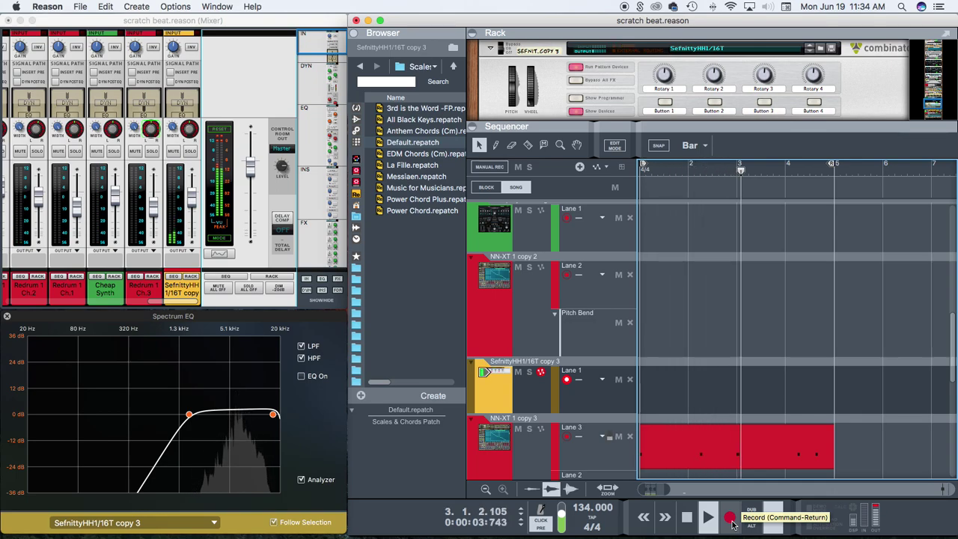
pyautogui.rightClick(669, 395)
pyautogui.click(652, 391)
pyautogui.click(726, 518)
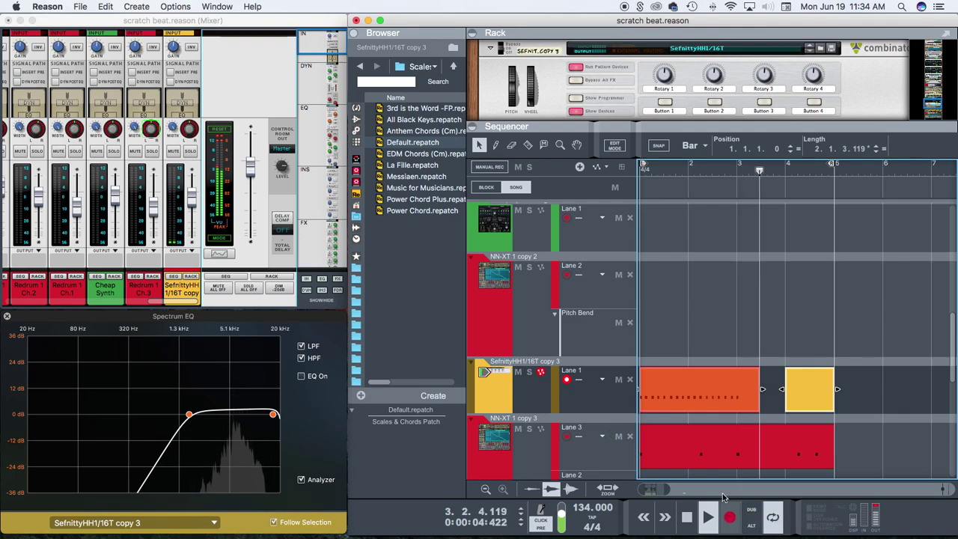
# Step: Quantize the recorded SefnittyHH1/16T copy 3 clip and shorten it to end just before bar 3
pyautogui.rightClick(699, 390)
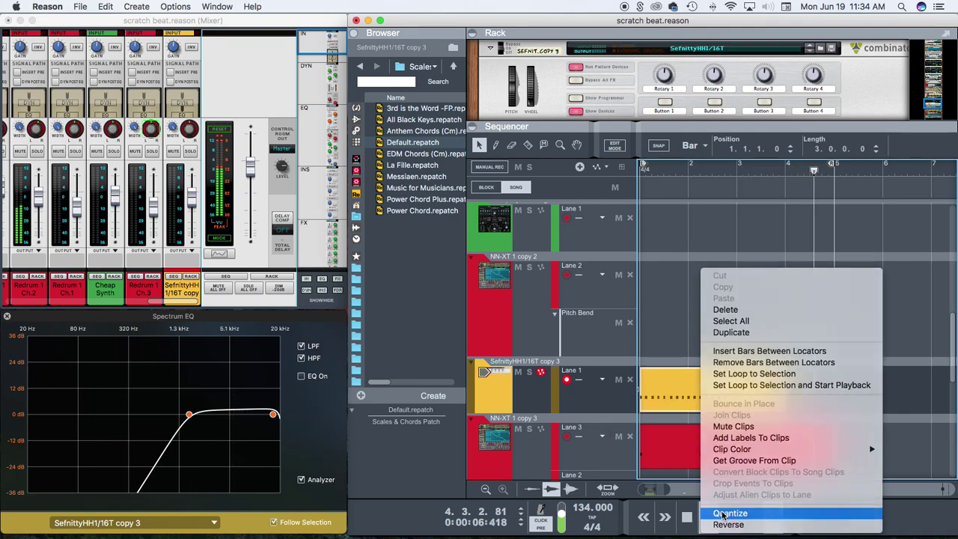
pyautogui.click(723, 514)
pyautogui.moveTo(790, 390); pyautogui.dragTo(733, 389)
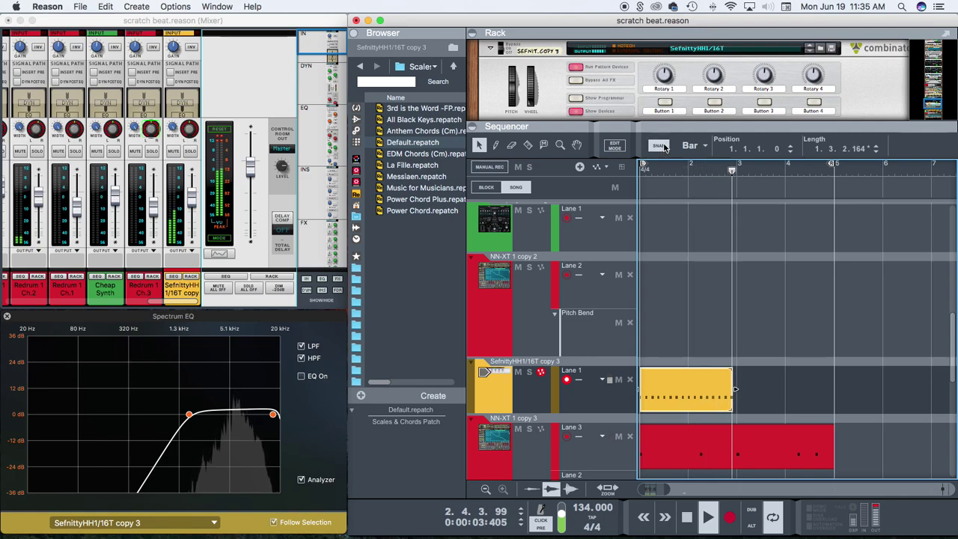
pyautogui.click(691, 146)
pyautogui.click(770, 363)
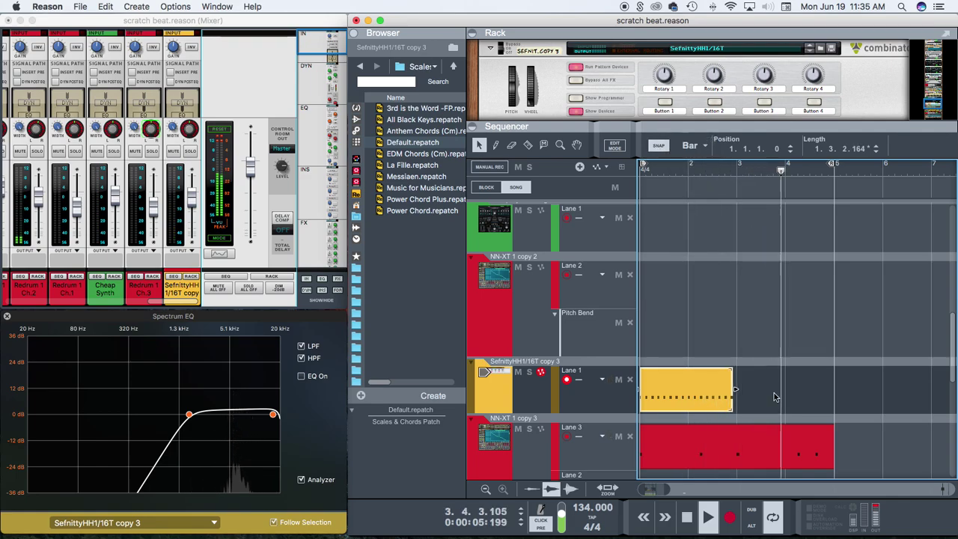
pyautogui.click(761, 398)
pyautogui.click(709, 399)
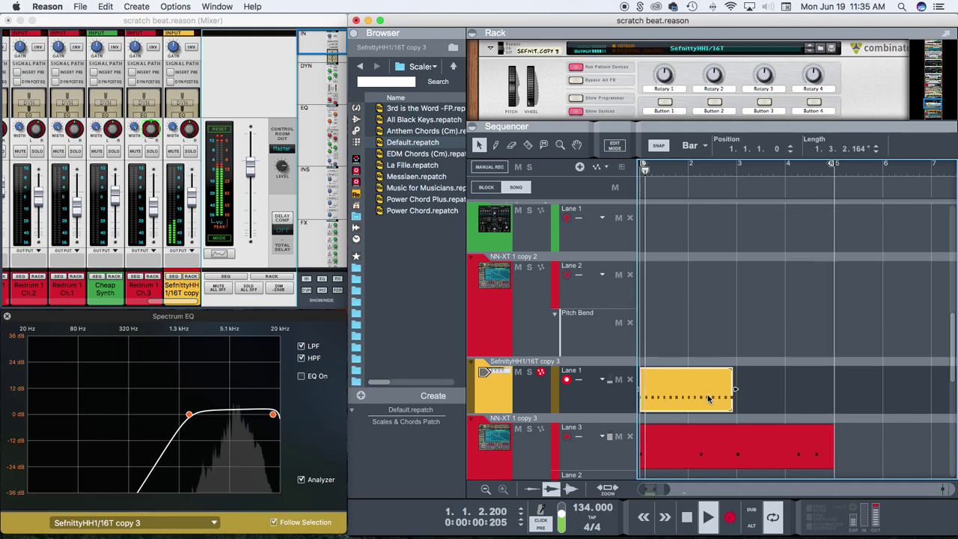
pyautogui.click(761, 391)
pyautogui.rightClick(761, 391)
pyautogui.click(725, 447)
# Step: Paste the copied one-bar clip onto the SefnittyHH1/16T copy 3 lane, placing it at bar 1 and the recorded clip at bar 5
pyautogui.click(687, 517)
pyautogui.rightClick(772, 381)
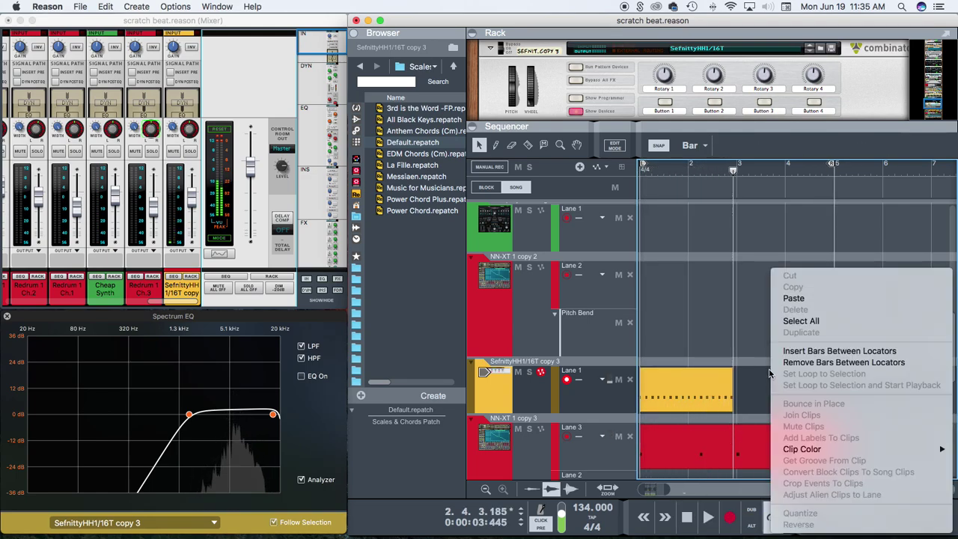
pyautogui.click(789, 299)
pyautogui.moveTo(701, 389); pyautogui.dragTo(890, 391)
pyautogui.moveTo(766, 397); pyautogui.dragTo(720, 395)
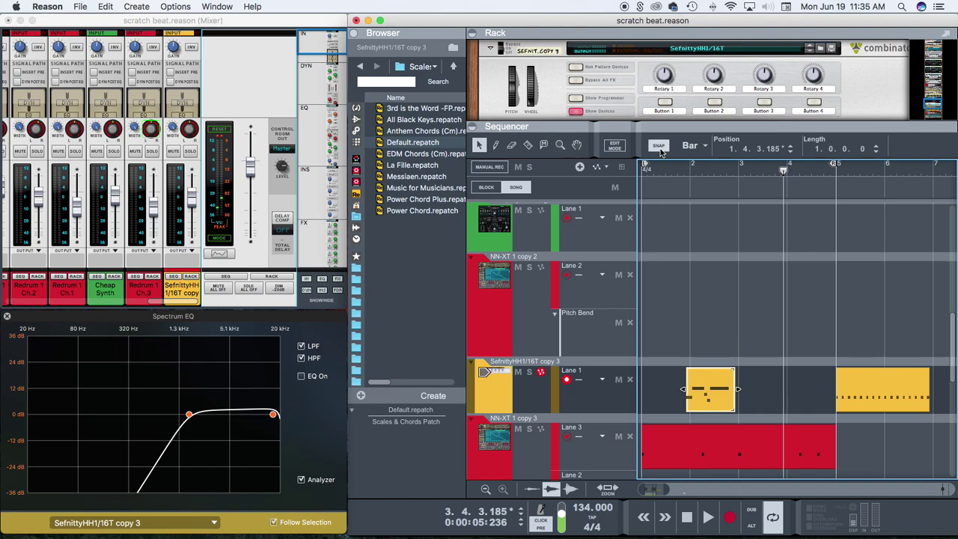
pyautogui.moveTo(706, 397); pyautogui.dragTo(612, 398)
pyautogui.click(643, 516)
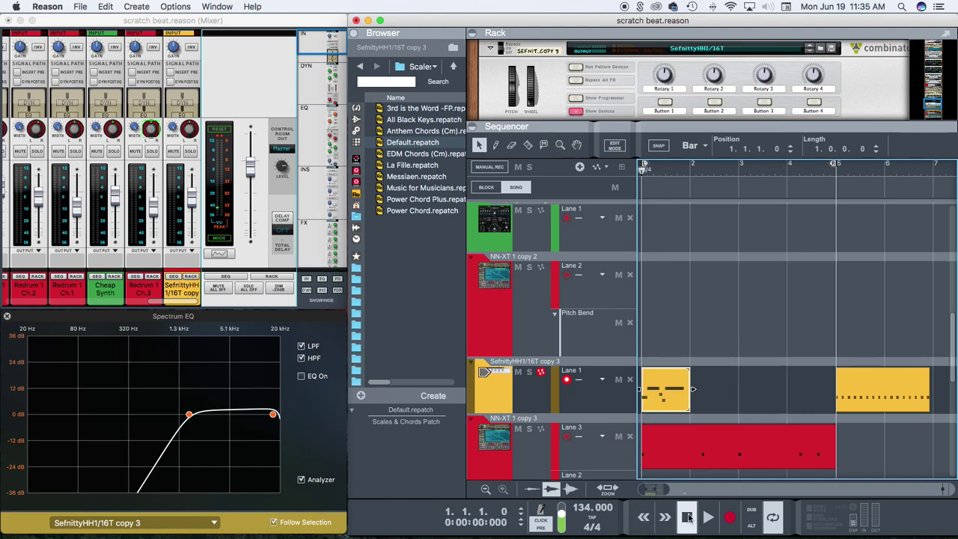
# Step: Duplicate the one-bar hi-hat clip on the SefnittyHH1/16T copy 3 lane so copies fill bars 2 to 4
pyautogui.click(707, 516)
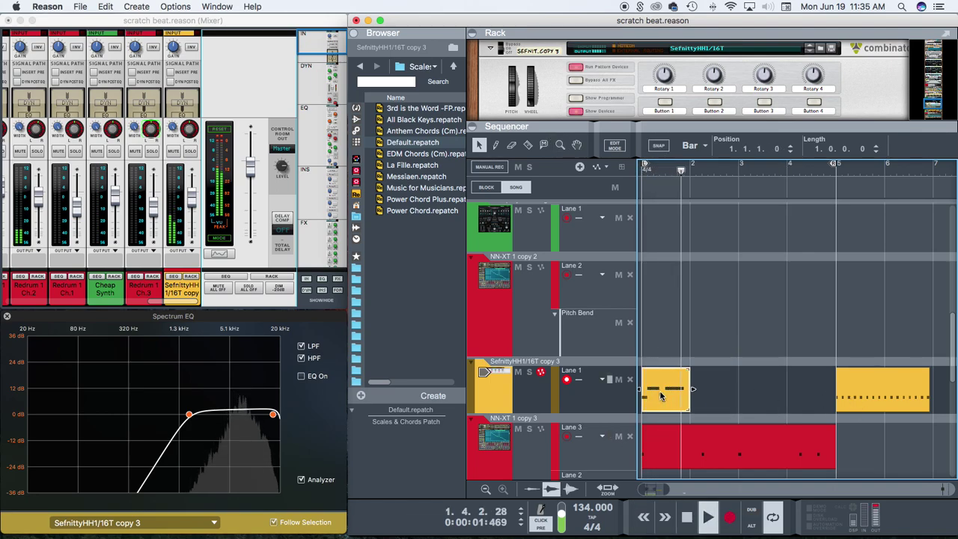
pyautogui.moveTo(668, 395); pyautogui.dragTo(717, 394)
pyautogui.press('super+z')
pyautogui.click(659, 146)
pyautogui.moveTo(666, 393); pyautogui.dragTo(809, 394)
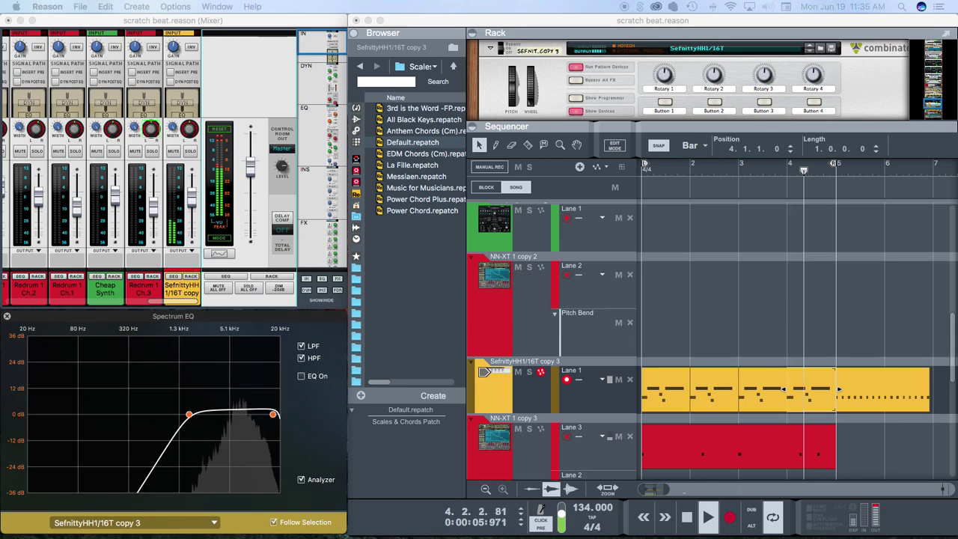
# Step: Paste the copied four-bar clip onto Lane 2 of the NN-XT 1 copy 2 track and align it to bar 1
pyautogui.click(525, 328)
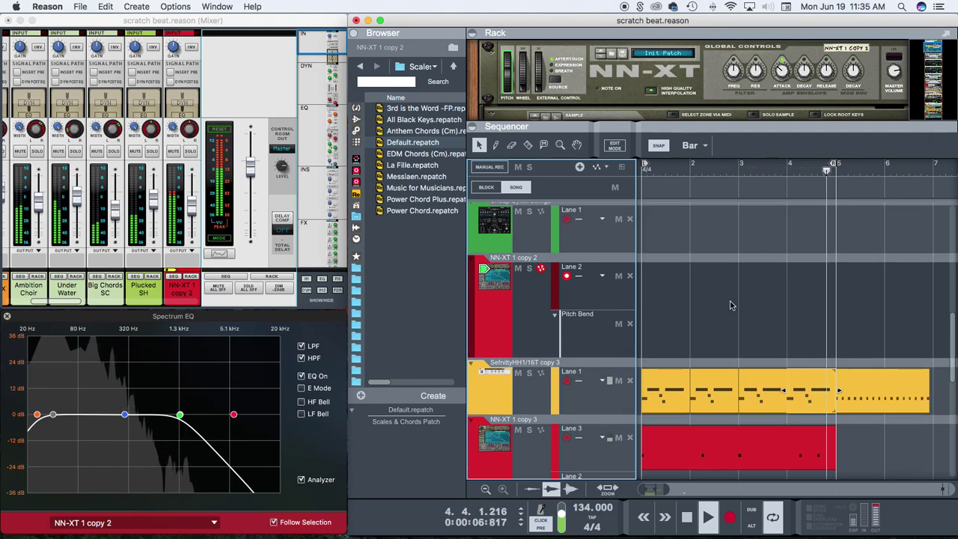
pyautogui.rightClick(668, 309)
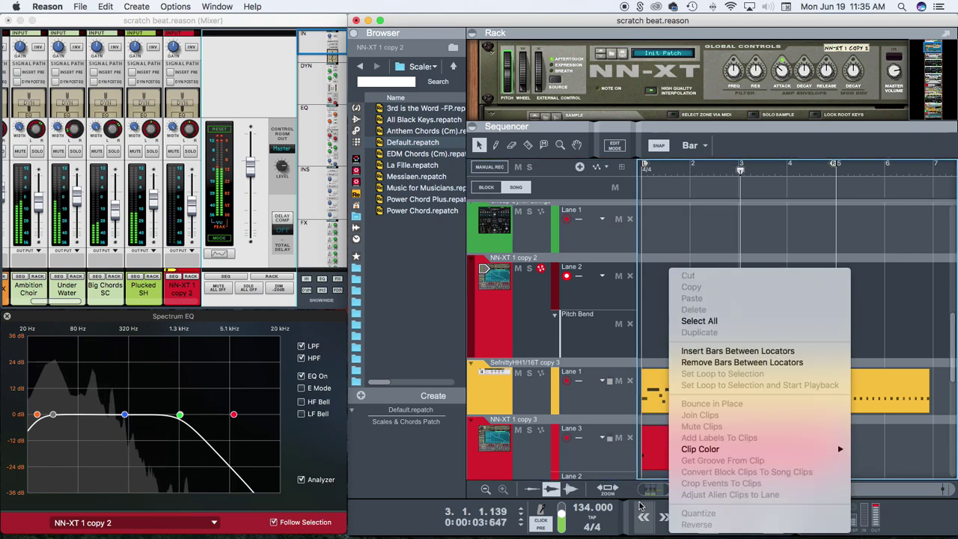
pyautogui.press('Escape')
pyautogui.click(687, 516)
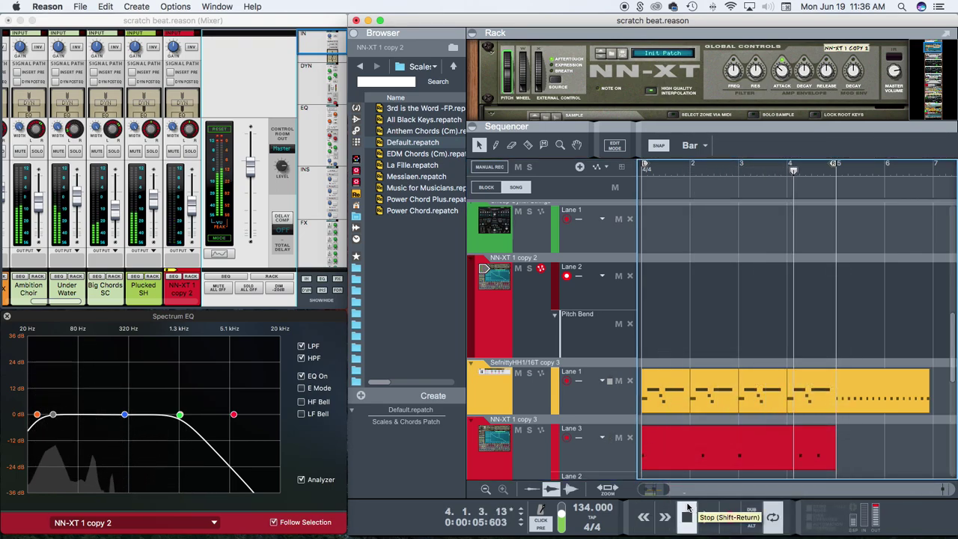
pyautogui.rightClick(678, 281)
pyautogui.click(669, 288)
pyautogui.rightClick(696, 303)
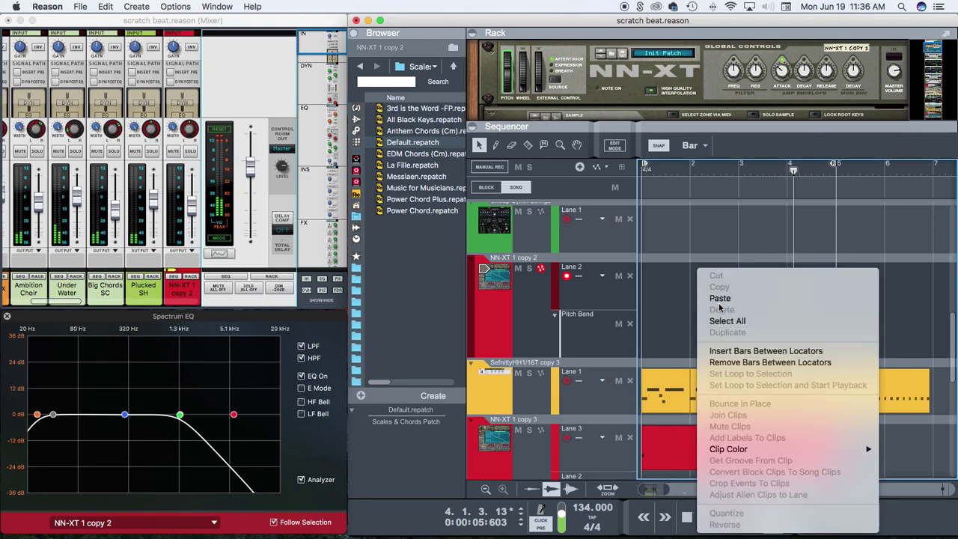
pyautogui.click(715, 298)
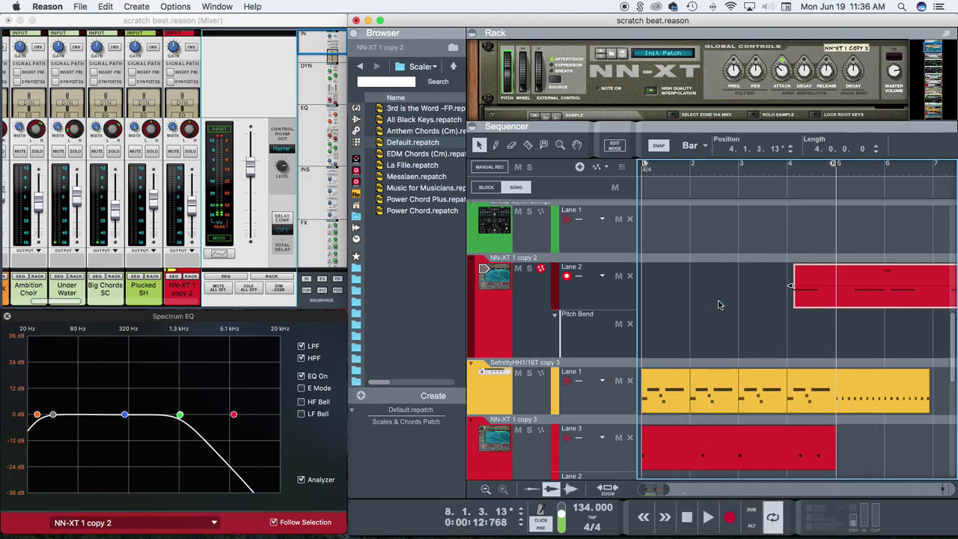
pyautogui.moveTo(856, 270); pyautogui.dragTo(671, 294)
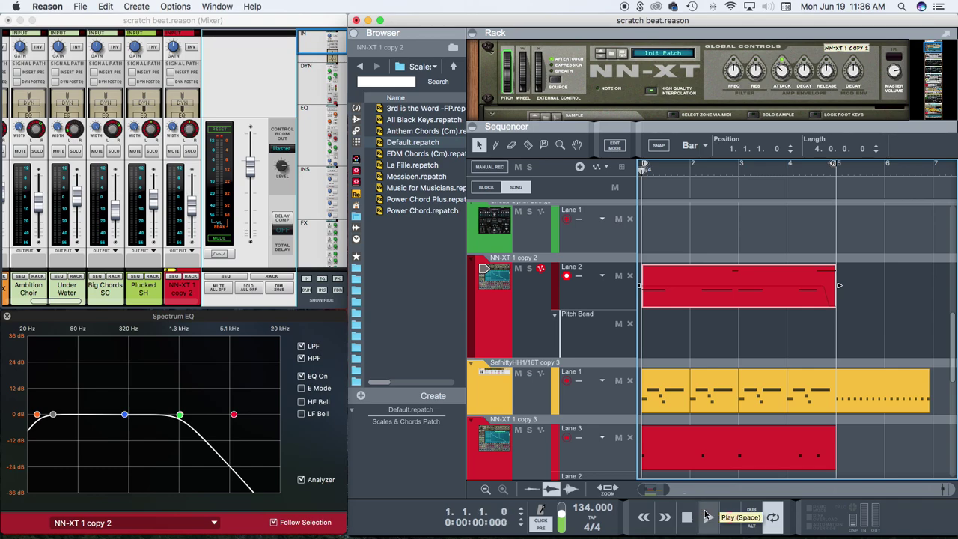
# Step: Play the loop and lower the NN-XT 1 copy 2 mix channel level to -16.68 dB in the rack
pyautogui.click(706, 515)
pyautogui.click(687, 517)
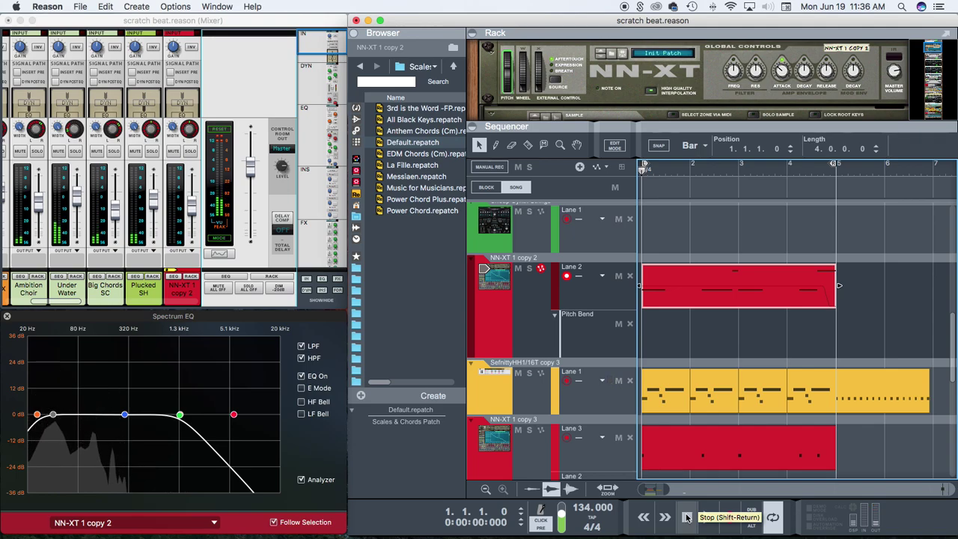
pyautogui.click(707, 516)
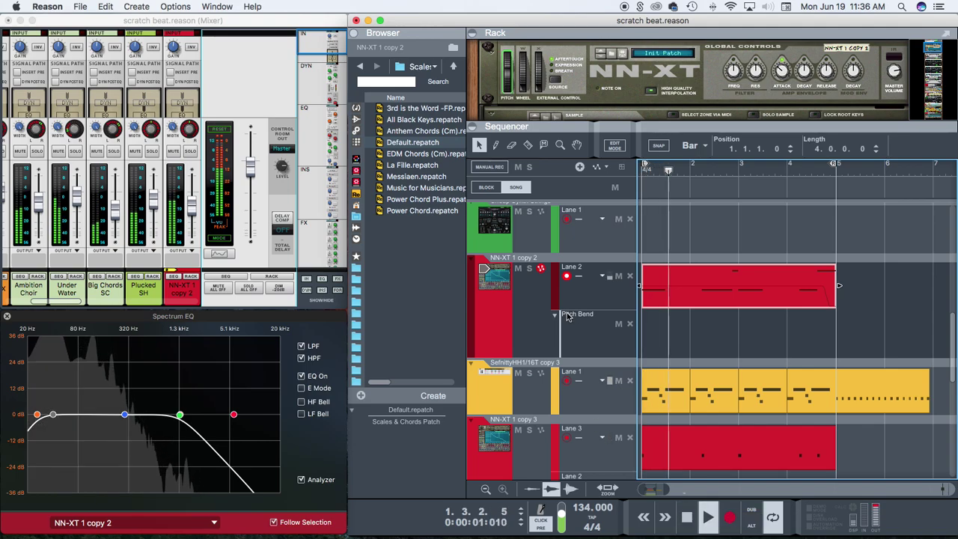
pyautogui.moveTo(575, 127); pyautogui.dragTo(582, 296)
pyautogui.scroll(10, 601, 194)
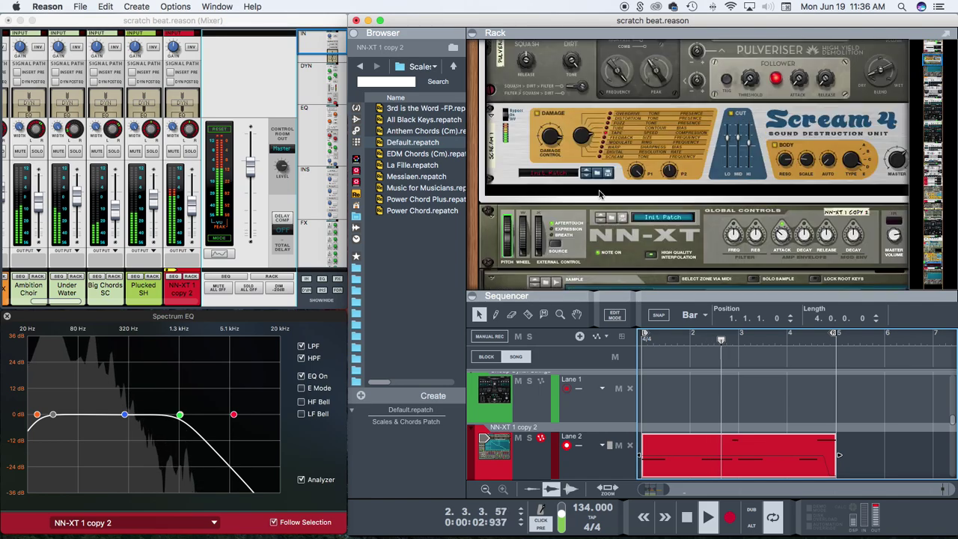
pyautogui.moveTo(660, 153); pyautogui.dragTo(649, 157)
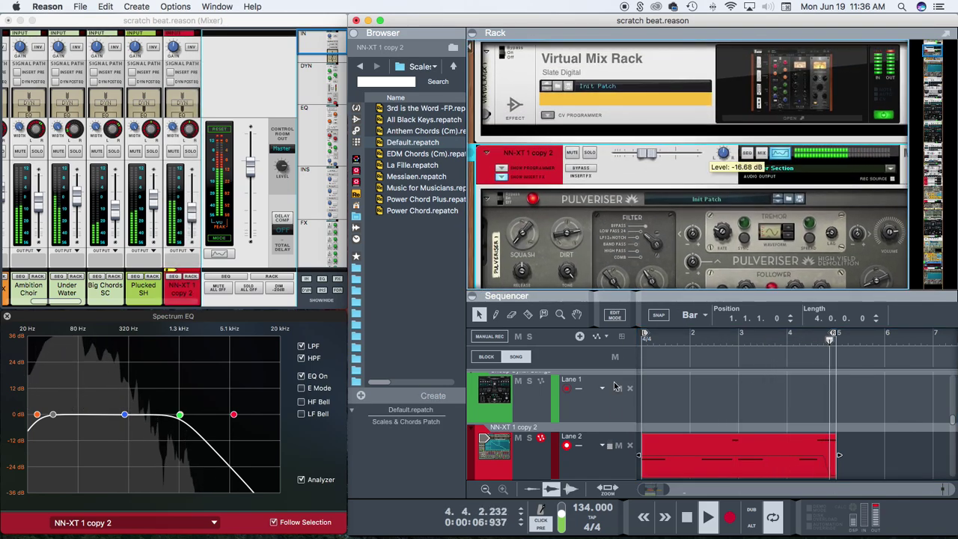
pyautogui.moveTo(650, 287); pyautogui.dragTo(650, 165)
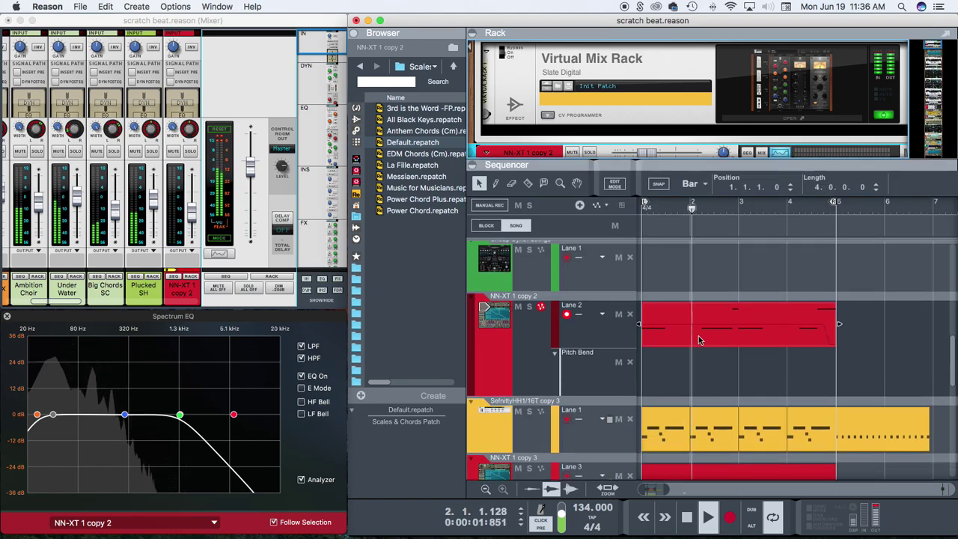
# Step: Examine the notes and pitch bend automation inside the NN-XT 1 copy 2 clip, then return to the arrangement
pyautogui.doubleClick(756, 329)
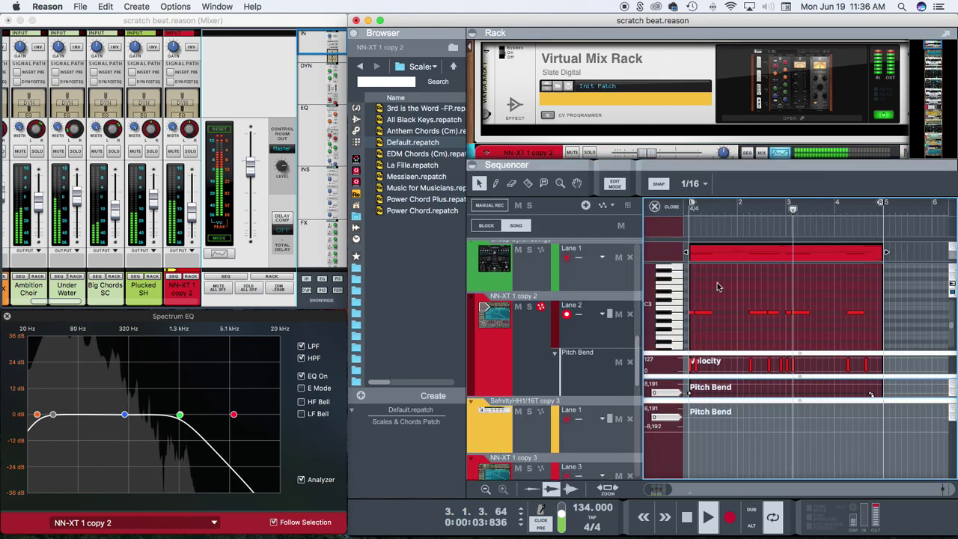
pyautogui.moveTo(791, 400); pyautogui.dragTo(799, 470)
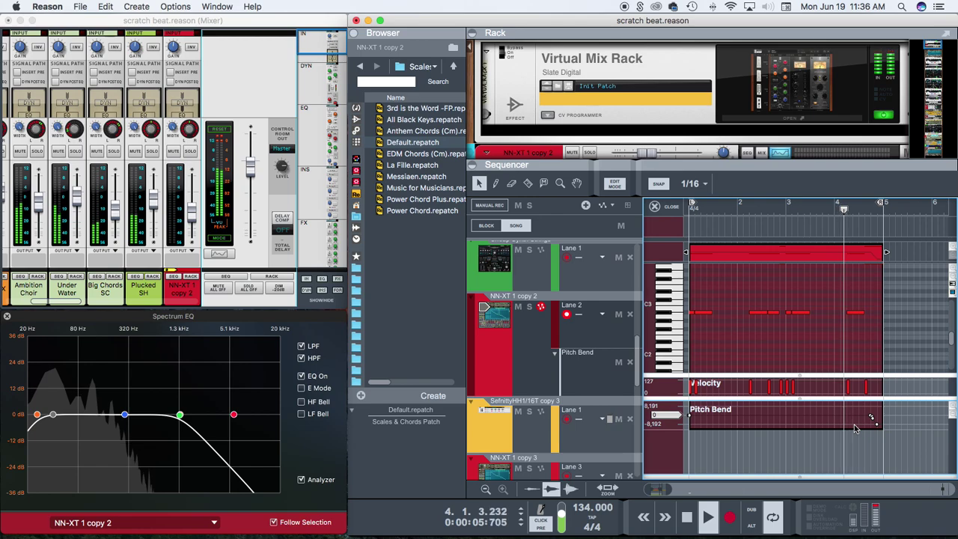
pyautogui.hscroll(1, 855, 429)
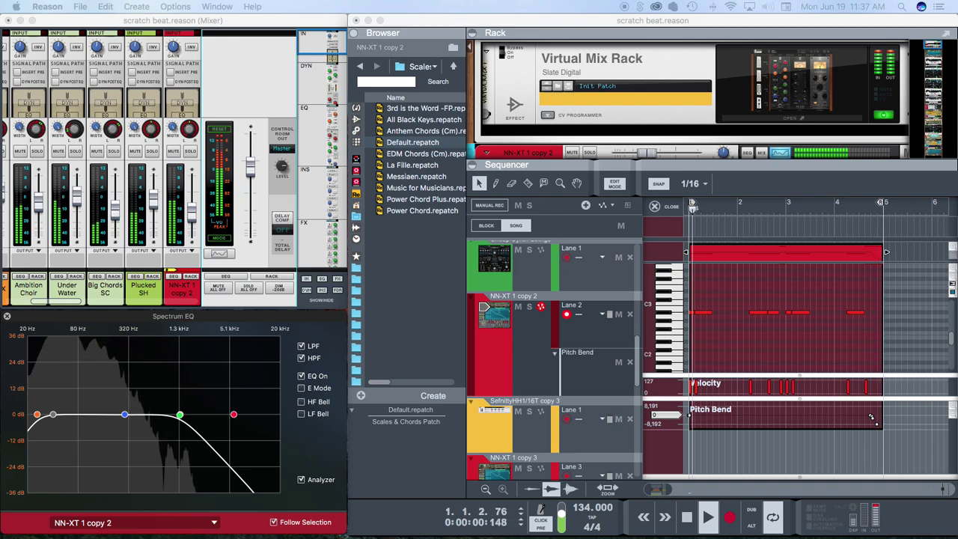
pyautogui.click(656, 204)
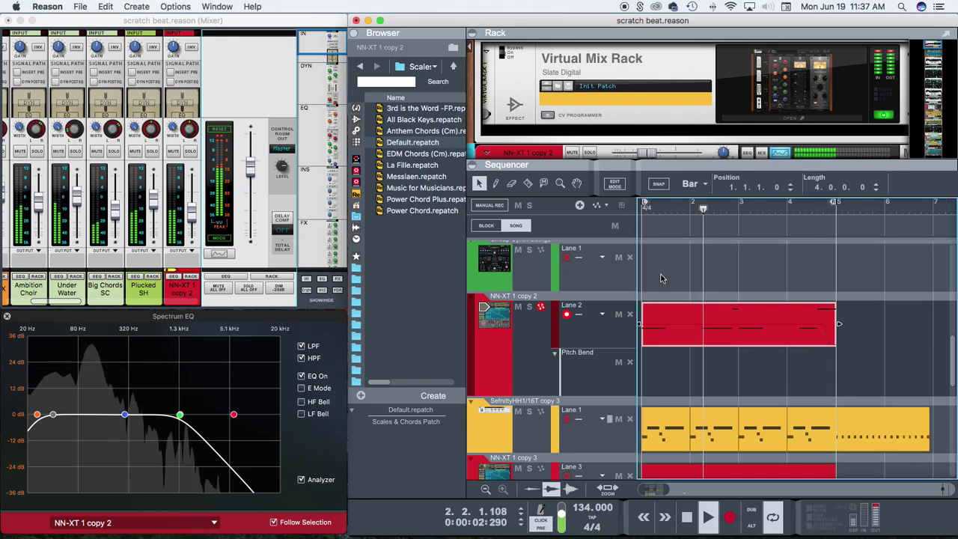
# Step: Add a new overdub note lane to the NN-XT 1 copy 2 track
pyautogui.click(751, 510)
pyautogui.rightClick(645, 324)
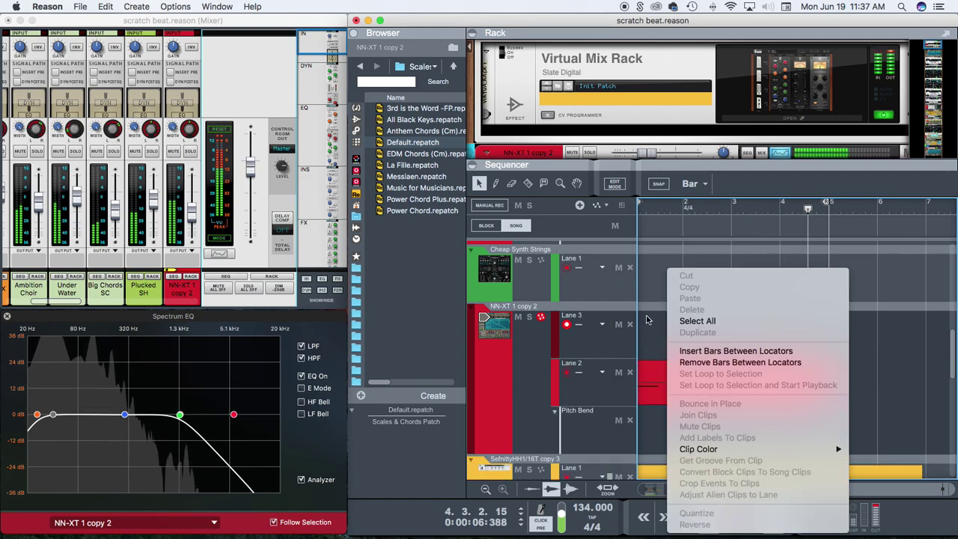
pyautogui.press('Escape')
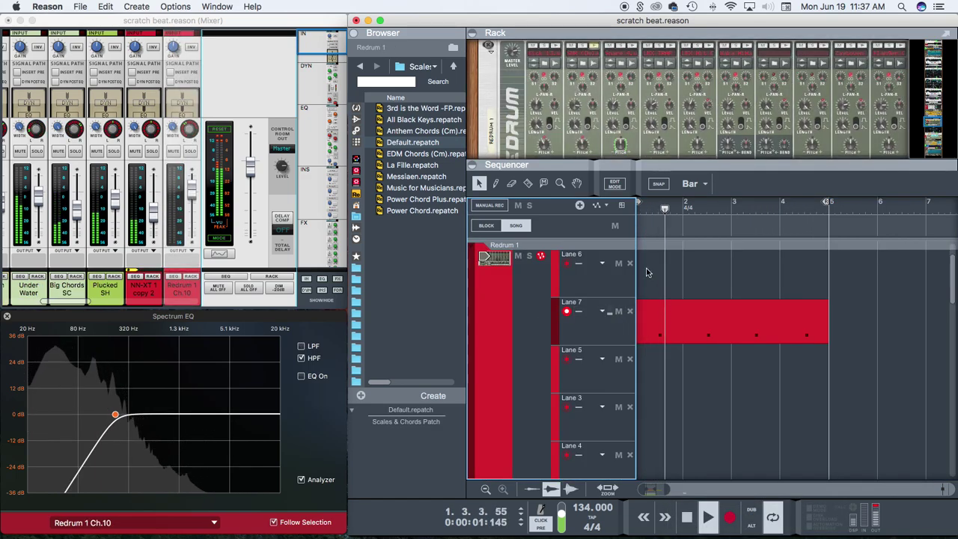
# Step: Paste the copied four-bar drum clip into the Redrum 1 track and place it on Lane 6 at bar 1
pyautogui.rightClick(649, 264)
pyautogui.press('Escape')
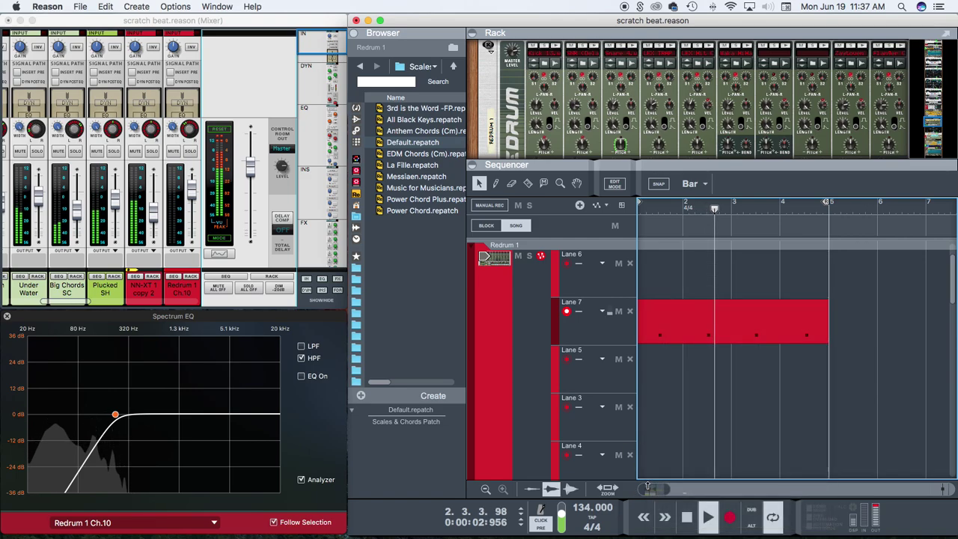
pyautogui.rightClick(675, 282)
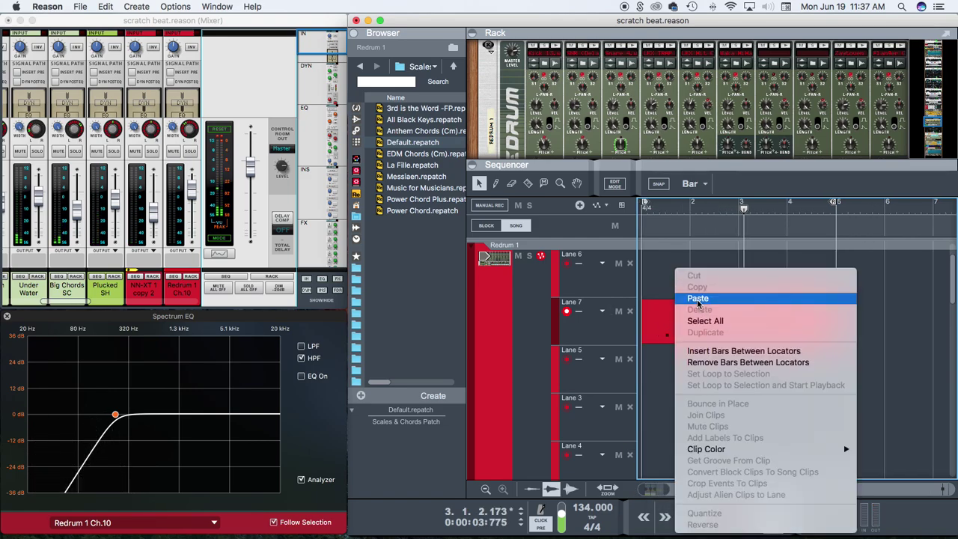
pyautogui.click(697, 299)
pyautogui.moveTo(777, 327); pyautogui.dragTo(608, 269)
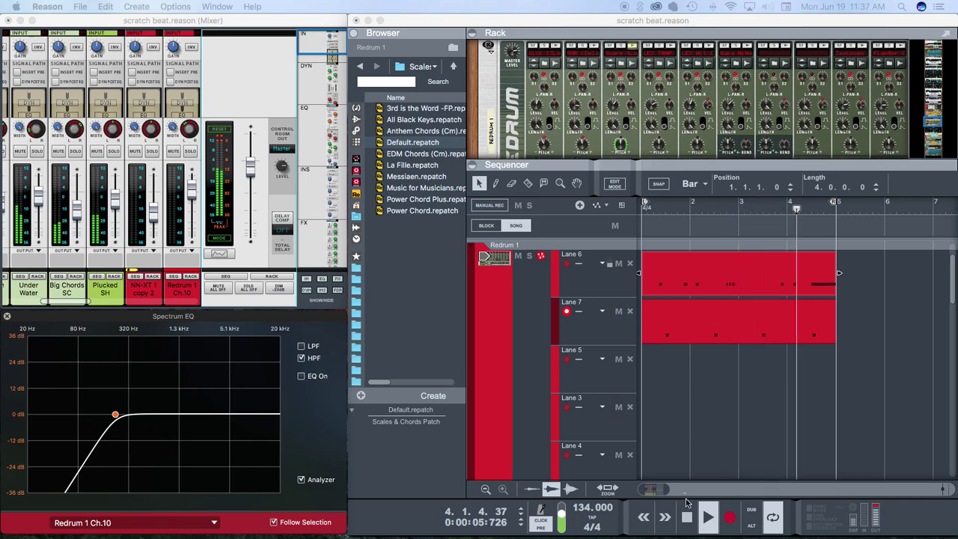
# Step: Paste the copied four-bar drum clip onto Lane 5 of the Redrum 1 track and move it to bar 1
pyautogui.click(669, 315)
pyautogui.click(669, 371)
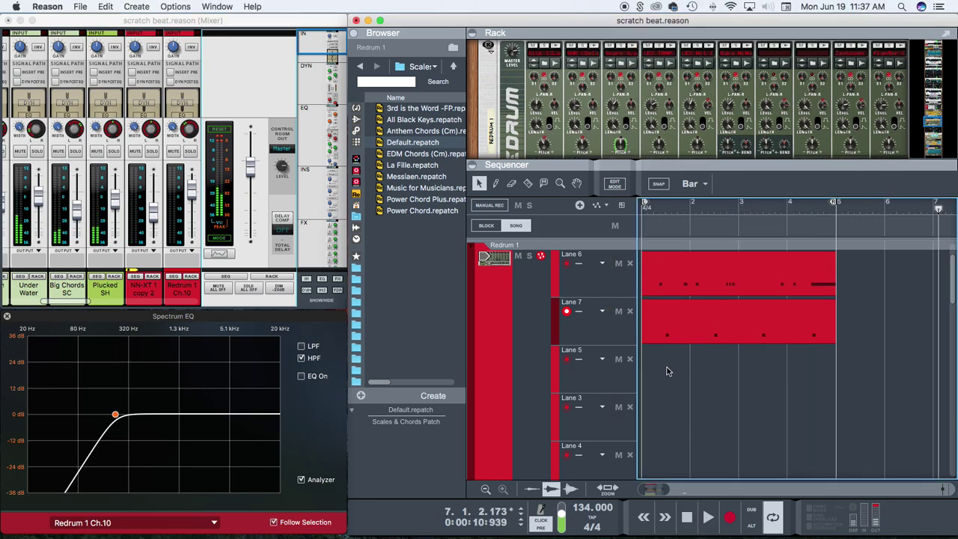
pyautogui.rightClick(669, 372)
pyautogui.click(635, 380)
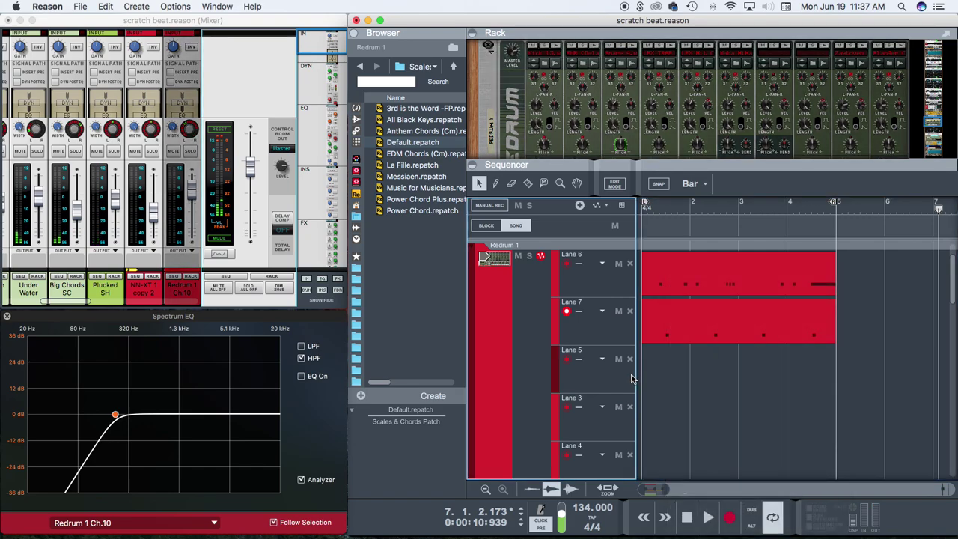
pyautogui.rightClick(687, 375)
pyautogui.click(710, 298)
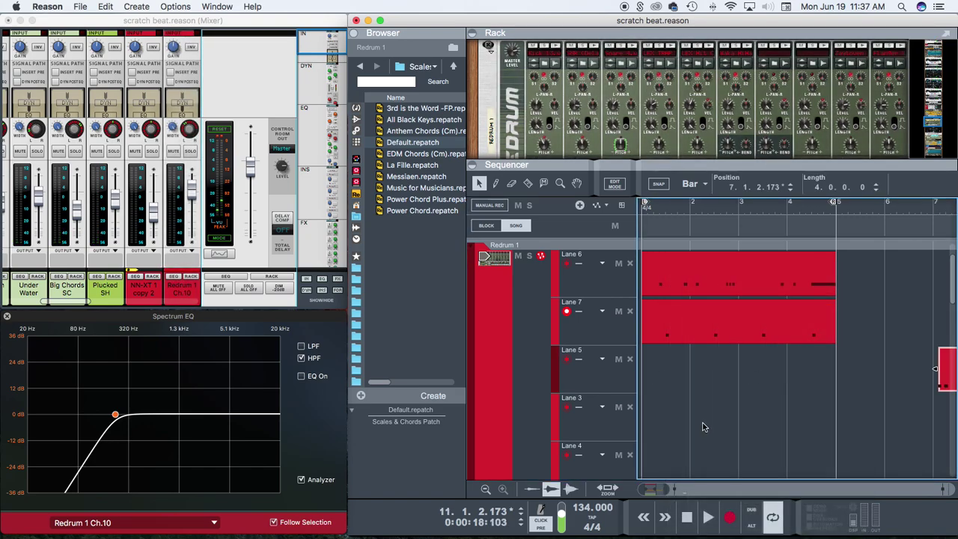
pyautogui.moveTo(953, 365); pyautogui.dragTo(531, 383)
# Step: Play the loop from the start and lower the master level to -5.87 dB
pyautogui.click(687, 517)
pyautogui.click(707, 517)
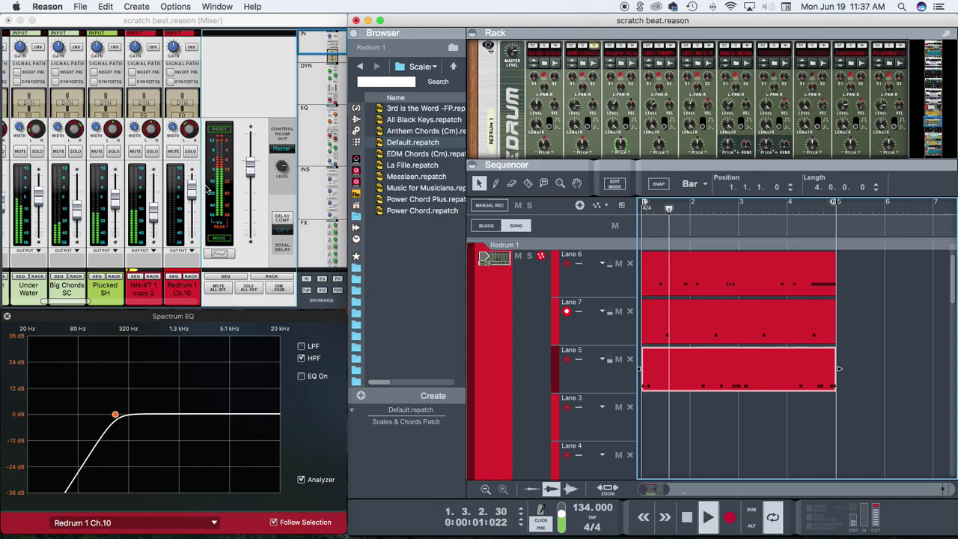
pyautogui.click(251, 165)
pyautogui.hscroll(-5, 170, 185)
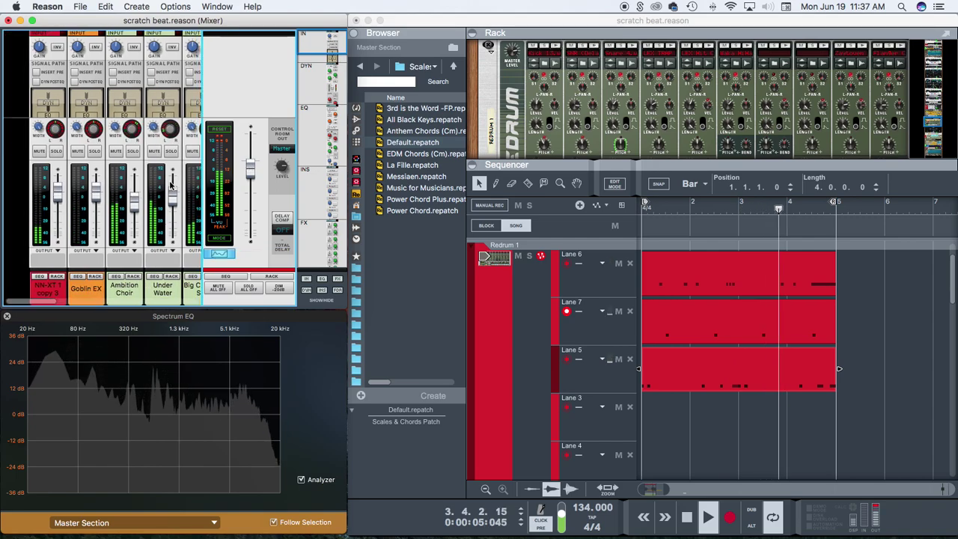
pyautogui.hscroll(-10, 171, 186)
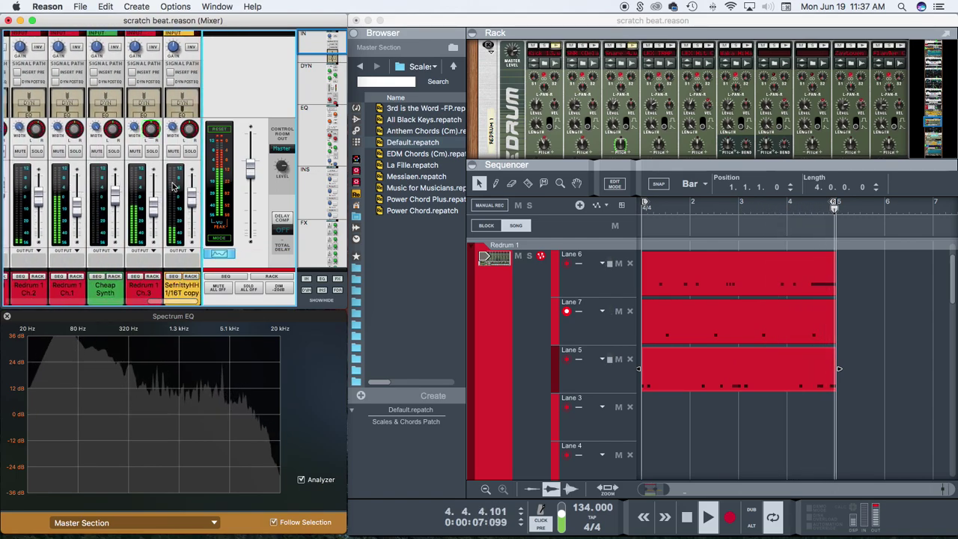
pyautogui.moveTo(252, 171); pyautogui.dragTo(253, 180)
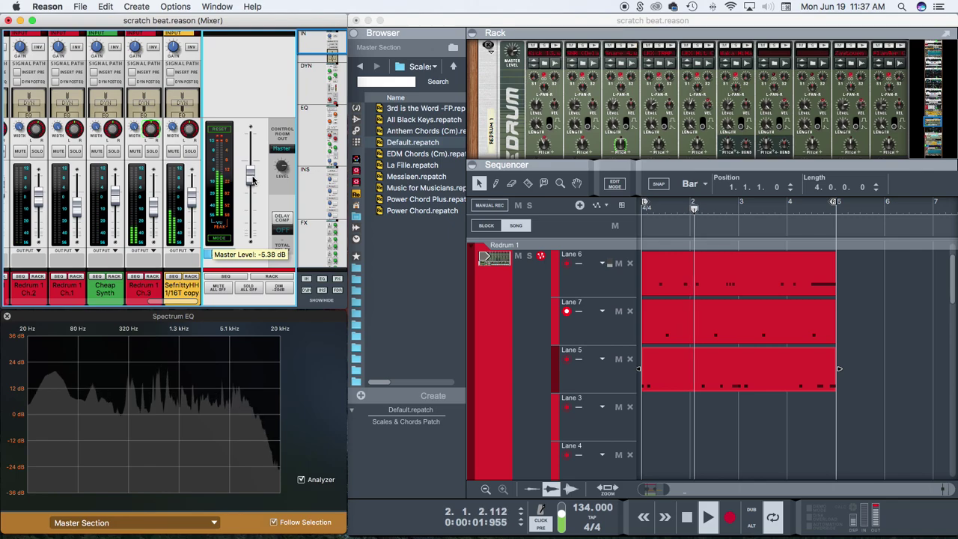
pyautogui.press('XF86AudioRaiseVolume')
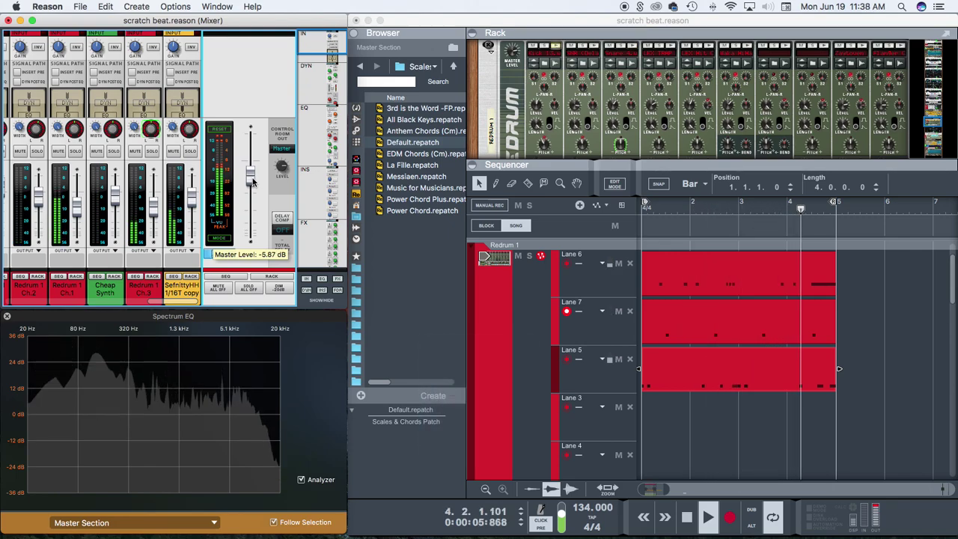
# Step: Enlarge the sequencer area and arm Lane 3 of the Redrum 1 track for recording
pyautogui.click(656, 158)
pyautogui.moveTo(656, 158); pyautogui.dragTo(656, 99)
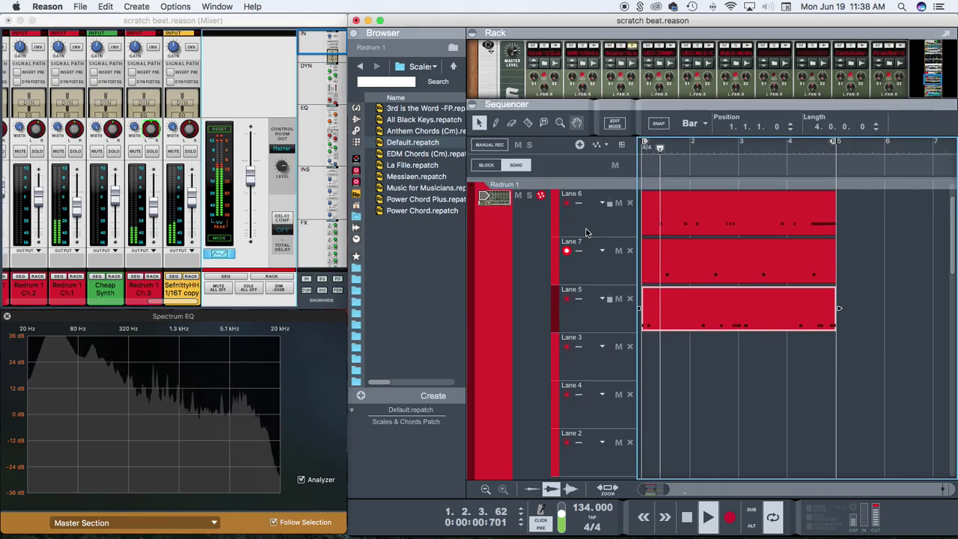
pyautogui.scroll(-5, 662, 331)
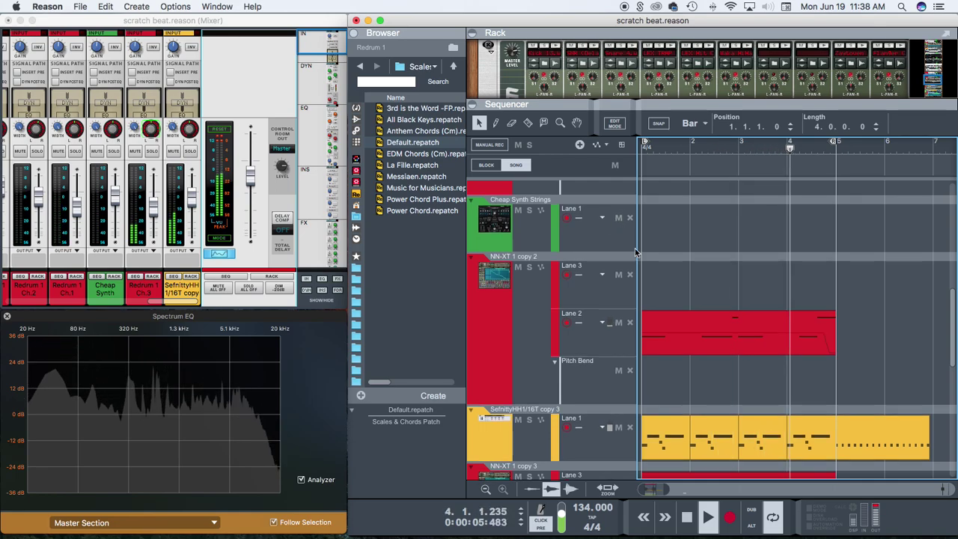
pyautogui.scroll(3, 636, 252)
pyautogui.scroll(2, 635, 252)
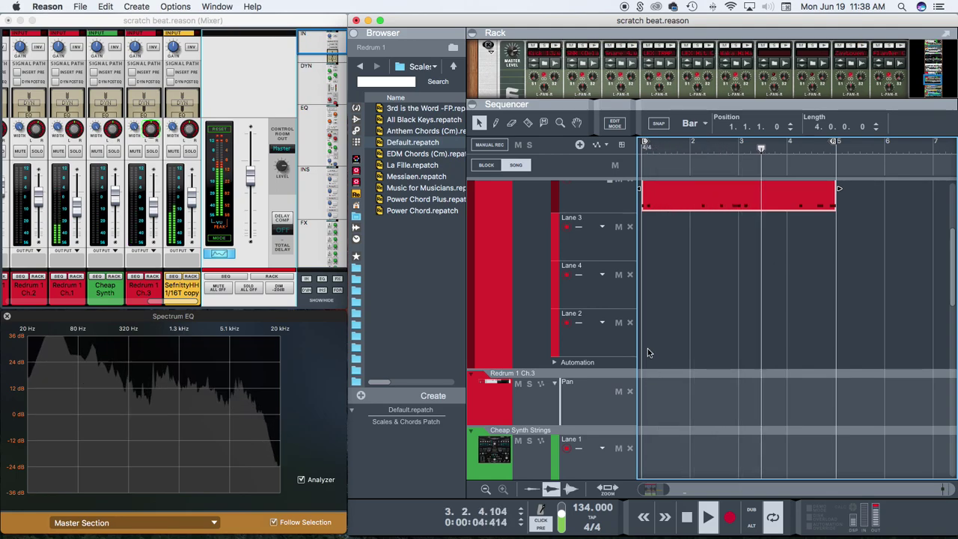
pyautogui.scroll(3, 698, 285)
pyautogui.click(599, 411)
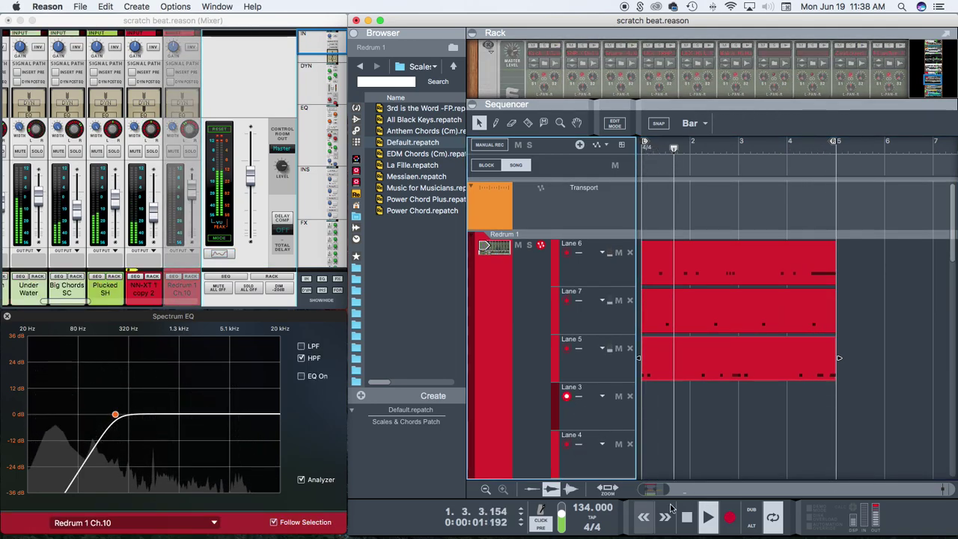
# Step: Record a drum part over the four-bar loop on Lane 3 of Redrum 1 and join the resulting clips
pyautogui.click(726, 516)
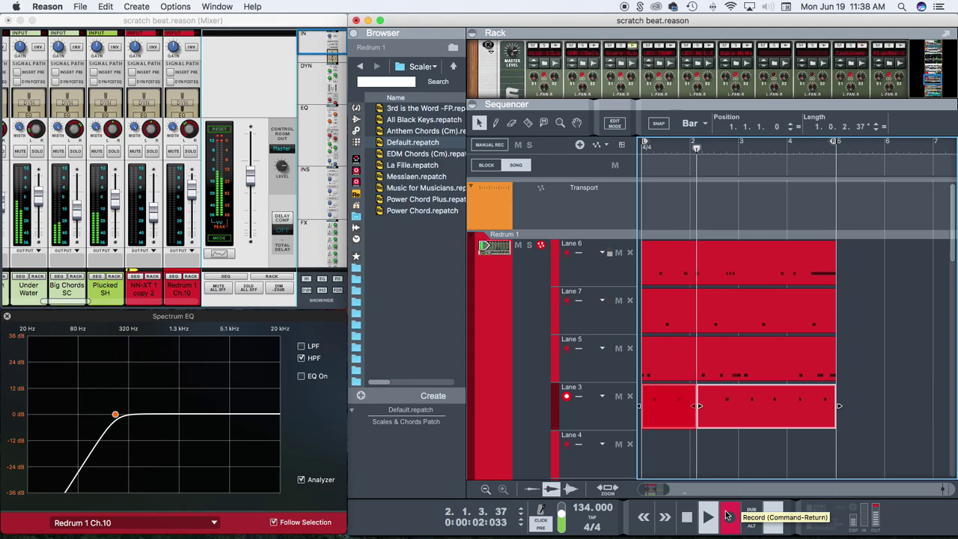
pyautogui.click(728, 517)
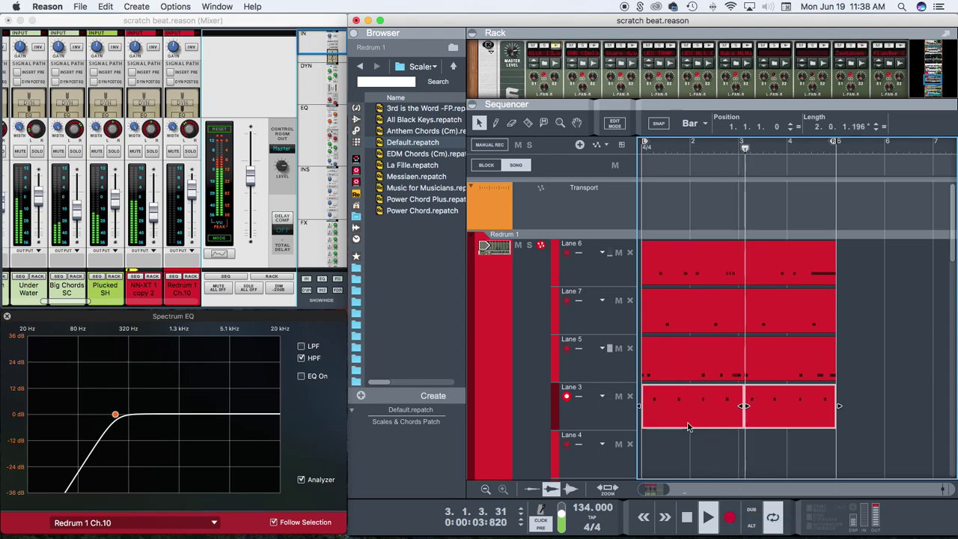
pyautogui.moveTo(879, 430); pyautogui.dragTo(660, 405)
pyautogui.rightClick(661, 405)
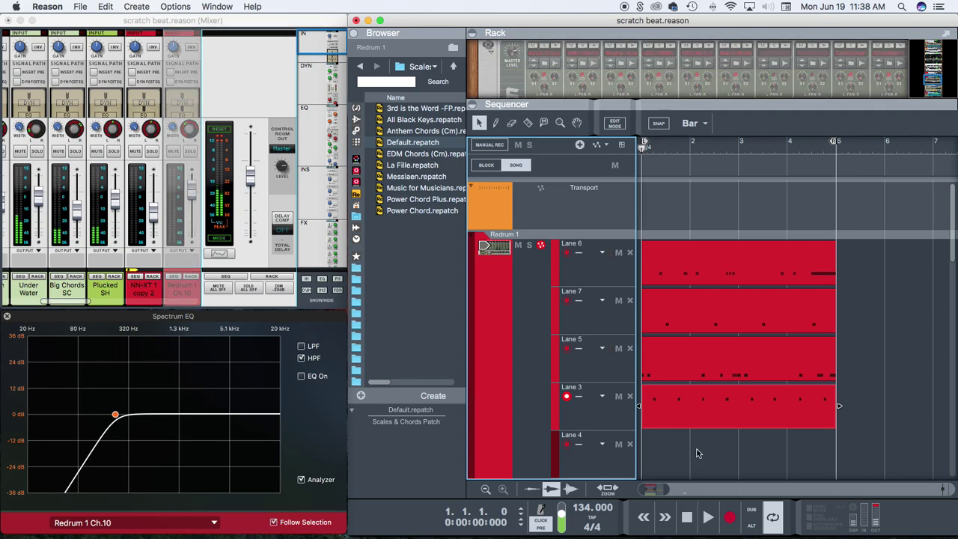
# Step: Paste the copied short drum clips onto Lane 4 of Redrum 1 at every second bar from bar 1 and play the loop
pyautogui.rightClick(696, 452)
pyautogui.click(720, 298)
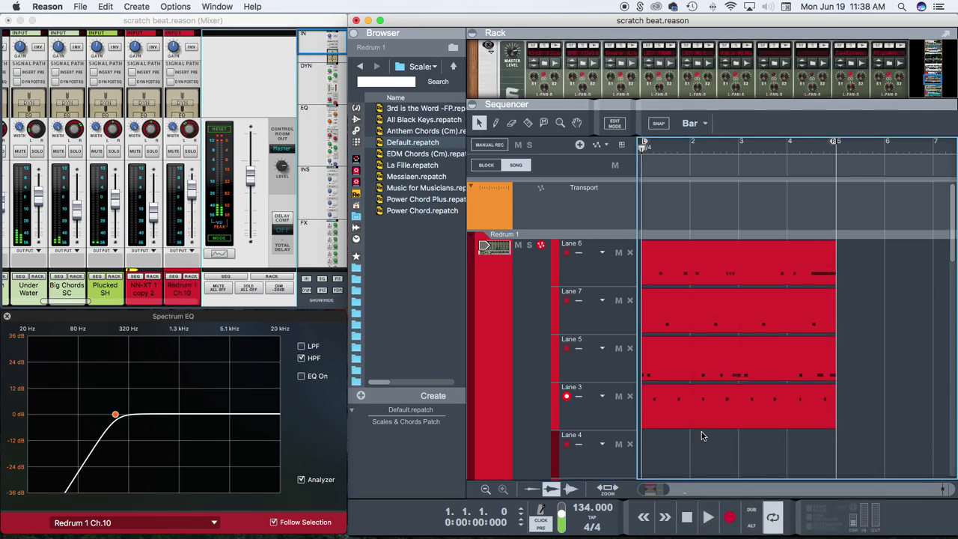
pyautogui.click(685, 518)
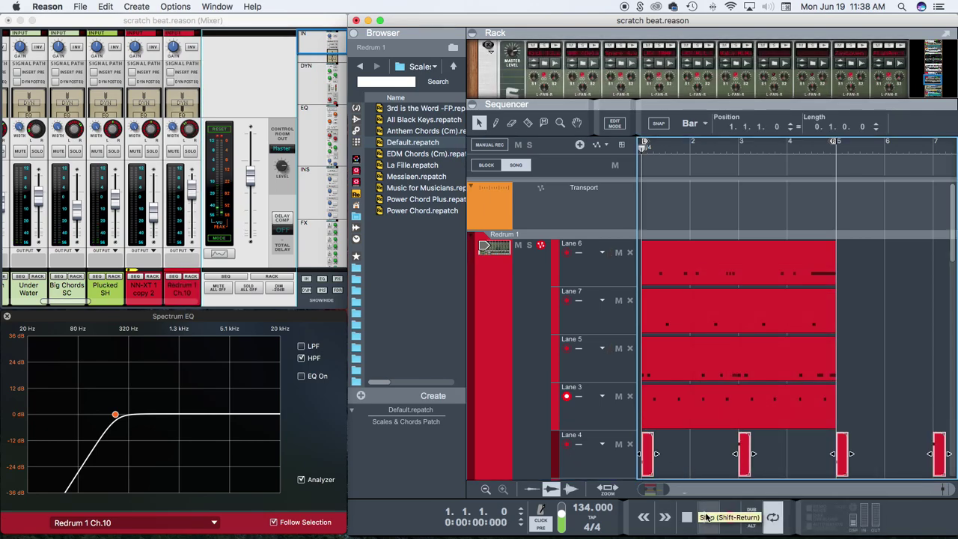
pyautogui.click(708, 516)
pyautogui.scroll(-3, 710, 366)
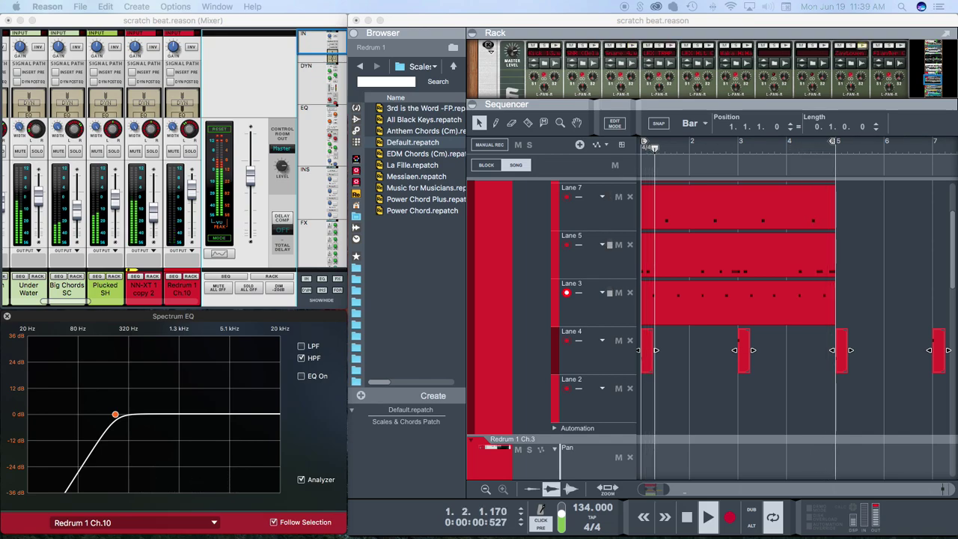
pyautogui.click(510, 385)
pyautogui.doubleClick(688, 518)
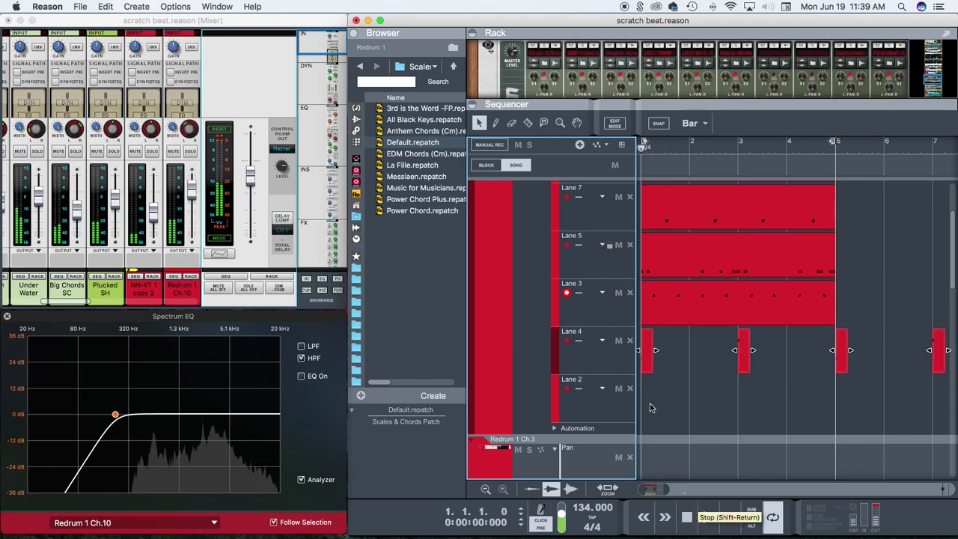
# Step: Paste the copied eight-bar drum clip onto Lane 2 of Redrum 1 at bar 1 and play the loop from the start
pyautogui.rightClick(661, 403)
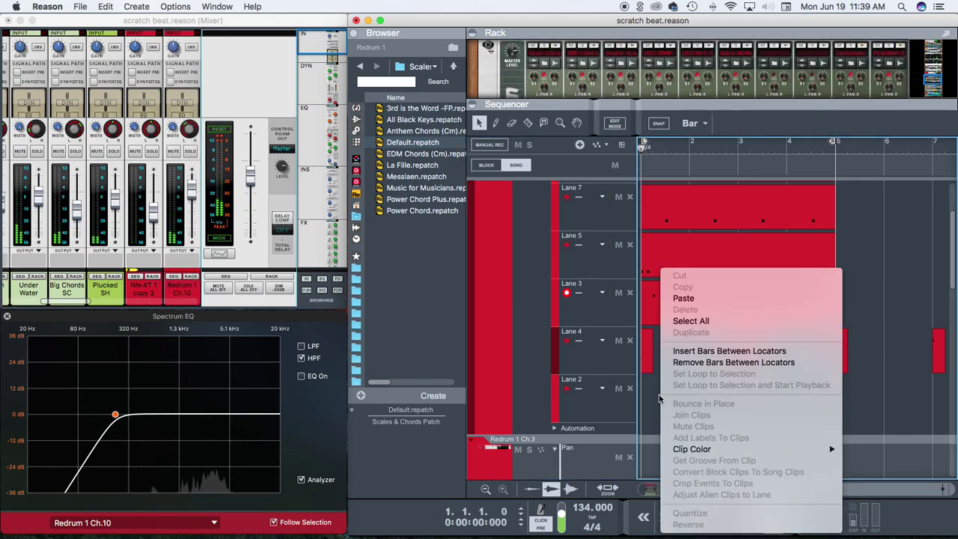
pyautogui.click(684, 298)
pyautogui.moveTo(688, 373); pyautogui.dragTo(688, 420)
pyautogui.click(687, 517)
pyautogui.click(709, 517)
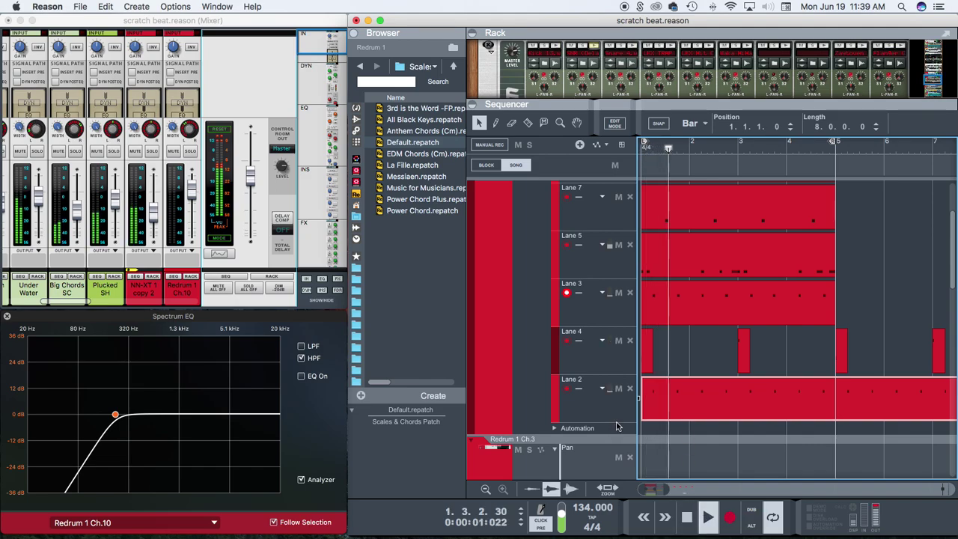
# Step: Delete the recorded four-bar clip from Lane 3 of Redrum 1 and return playback to the song start
pyautogui.moveTo(717, 303); pyautogui.dragTo(935, 302)
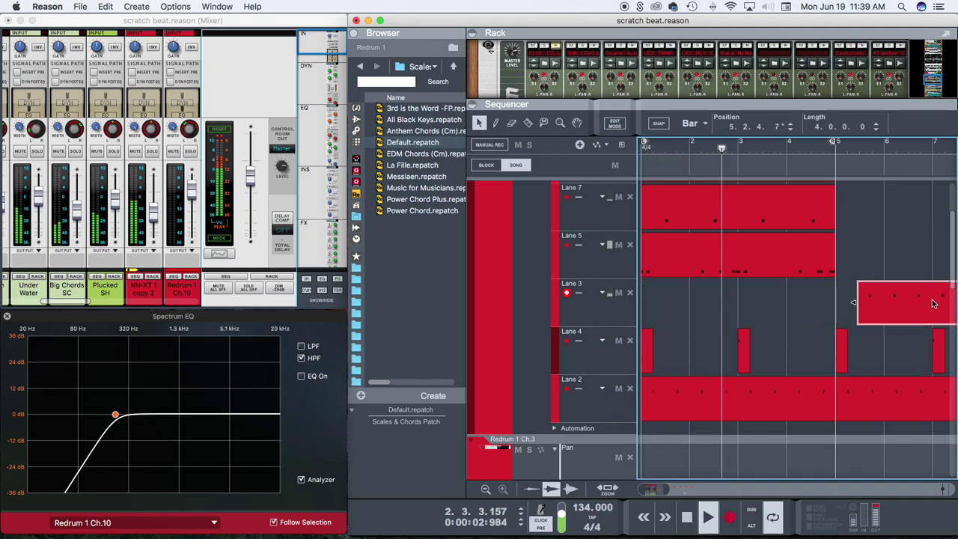
pyautogui.press('Delete')
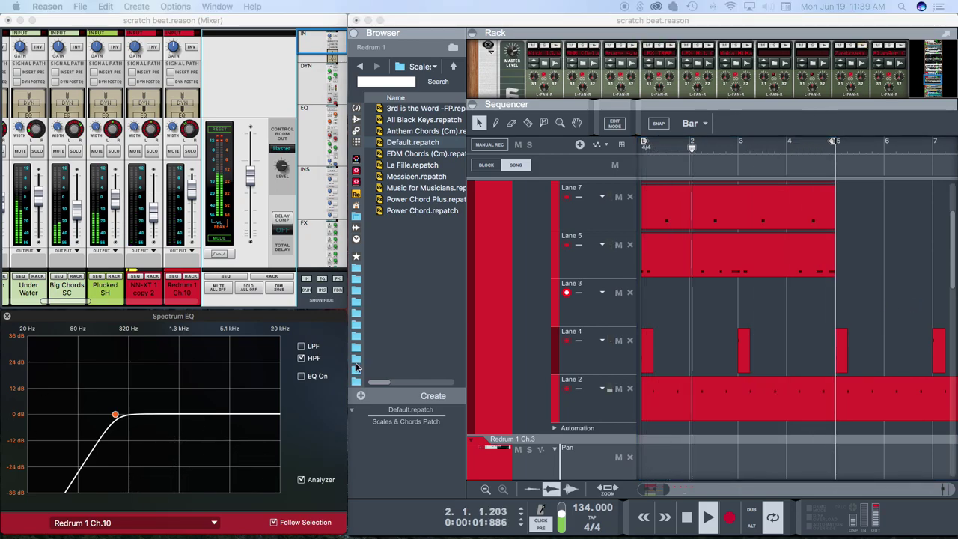
pyautogui.doubleClick(687, 517)
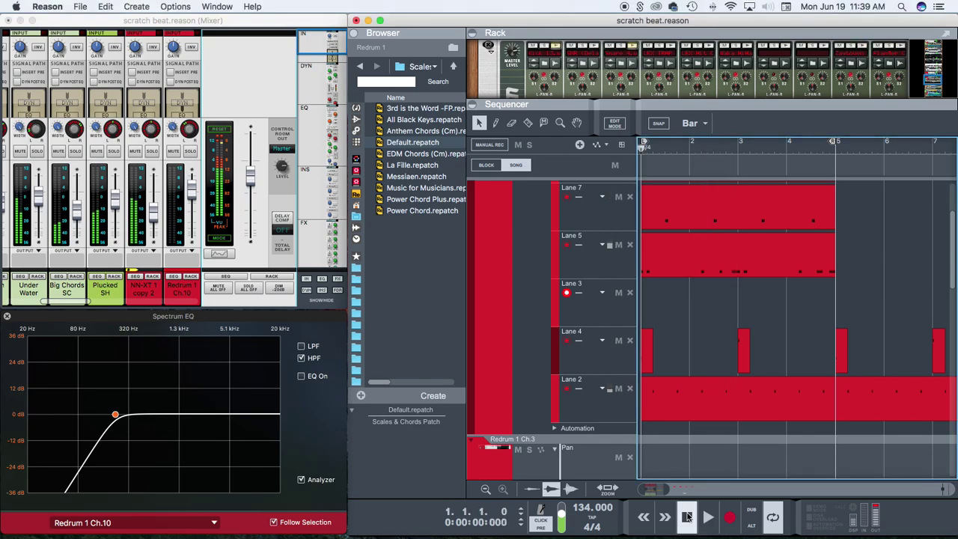
# Step: Paste the two copied two-bar drum clips onto Lane 3 of Redrum 1 from bar 1 and play the loop from the start
pyautogui.rightClick(674, 307)
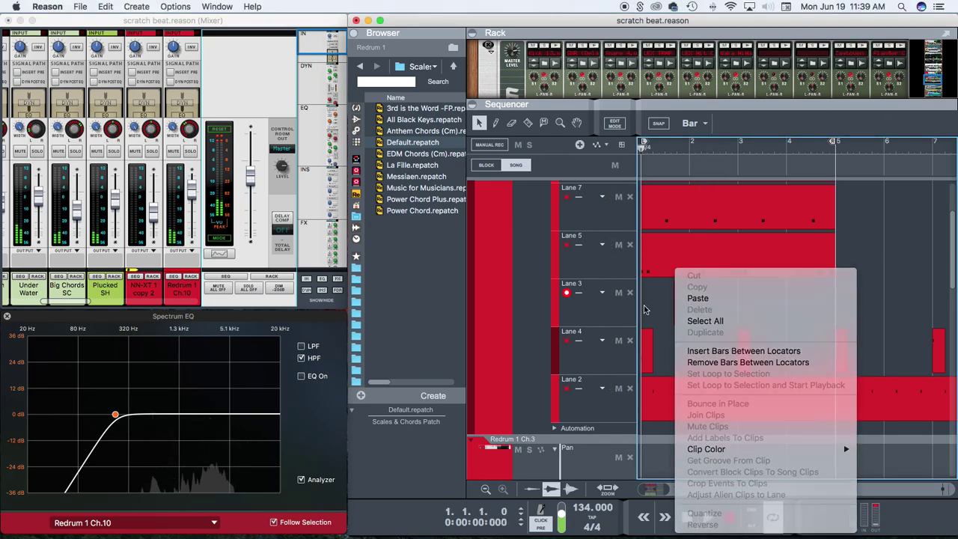
pyautogui.click(674, 307)
pyautogui.rightClick(705, 309)
pyautogui.click(726, 299)
pyautogui.moveTo(688, 338); pyautogui.dragTo(682, 313)
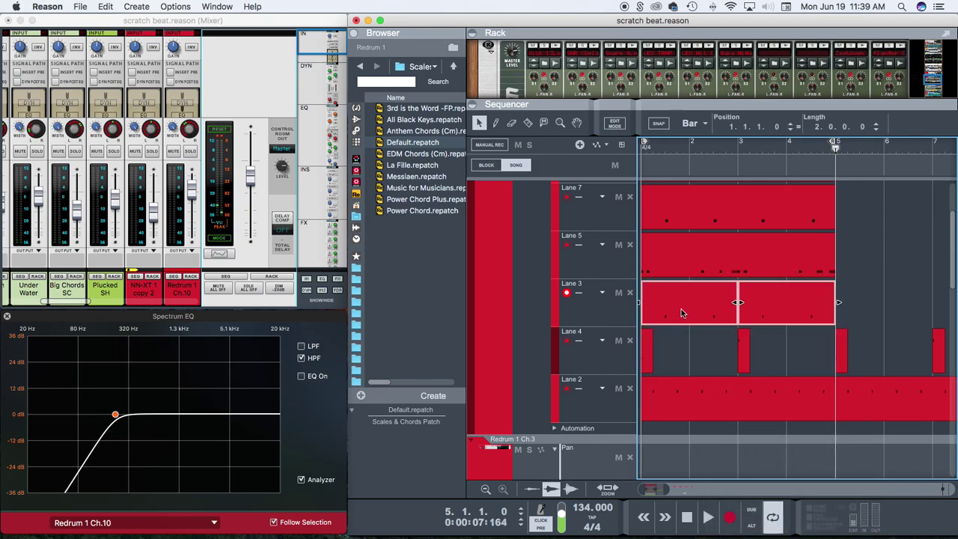
pyautogui.click(687, 516)
pyautogui.click(708, 516)
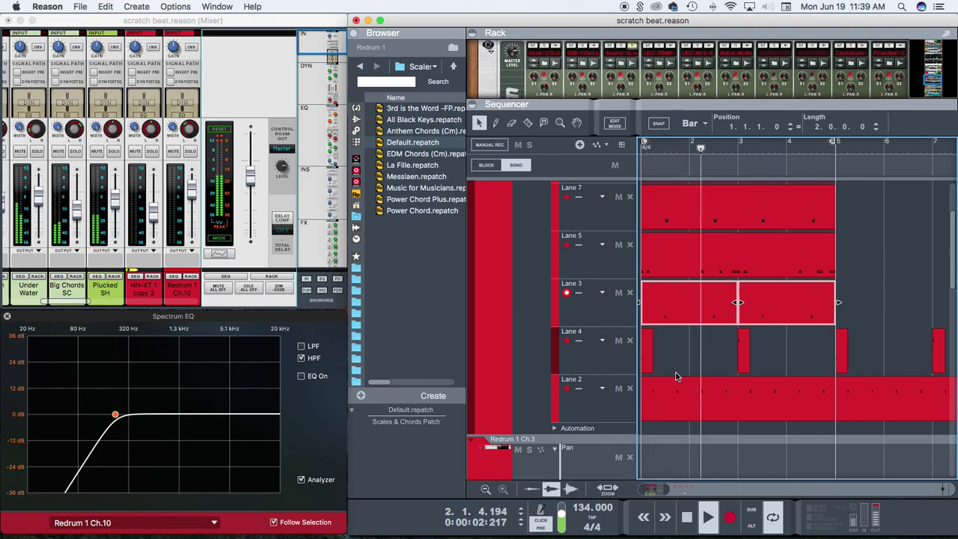
# Step: Try to duplicate the first three Redrum 1 lanes' four-bar clips right after the originals, and delete the copies
pyautogui.scroll(-5, 697, 348)
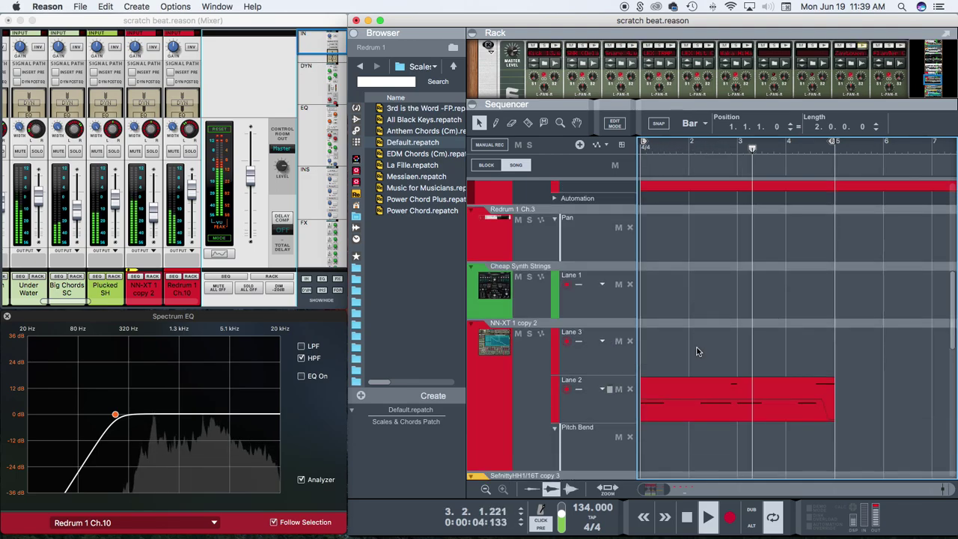
pyautogui.scroll(-1, 697, 352)
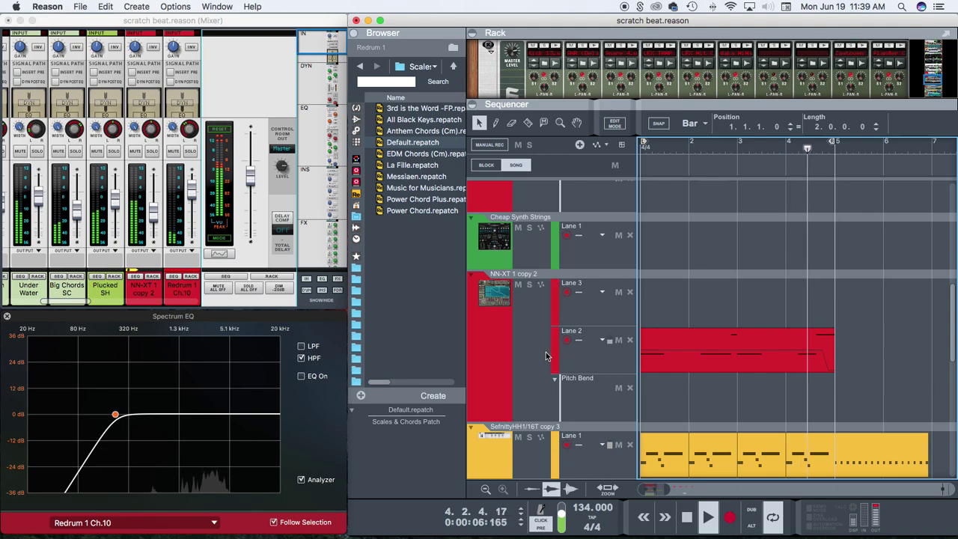
pyautogui.scroll(-2, 547, 357)
pyautogui.moveTo(667, 489); pyautogui.dragTo(727, 491)
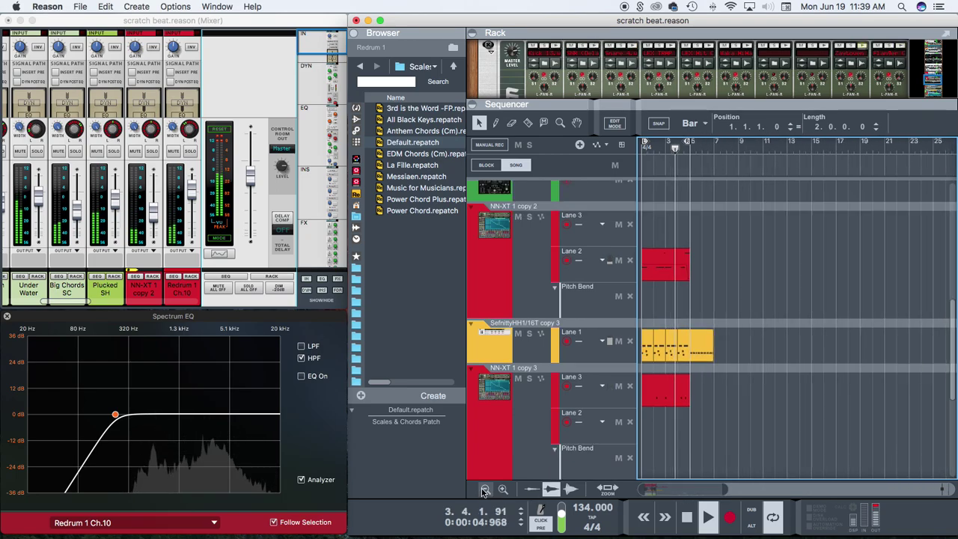
pyautogui.click(485, 490)
pyautogui.click(485, 490)
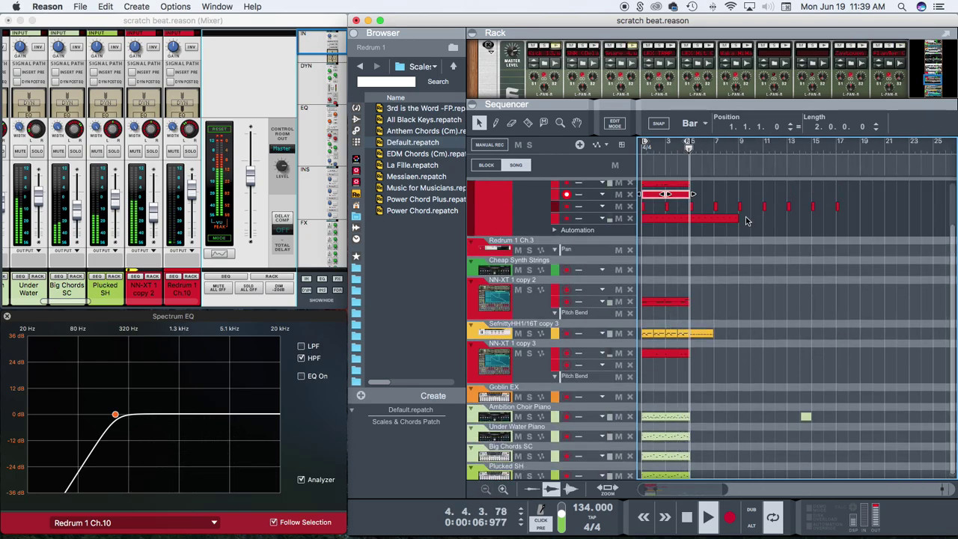
pyautogui.scroll(2, 732, 293)
pyautogui.moveTo(648, 196); pyautogui.dragTo(667, 229)
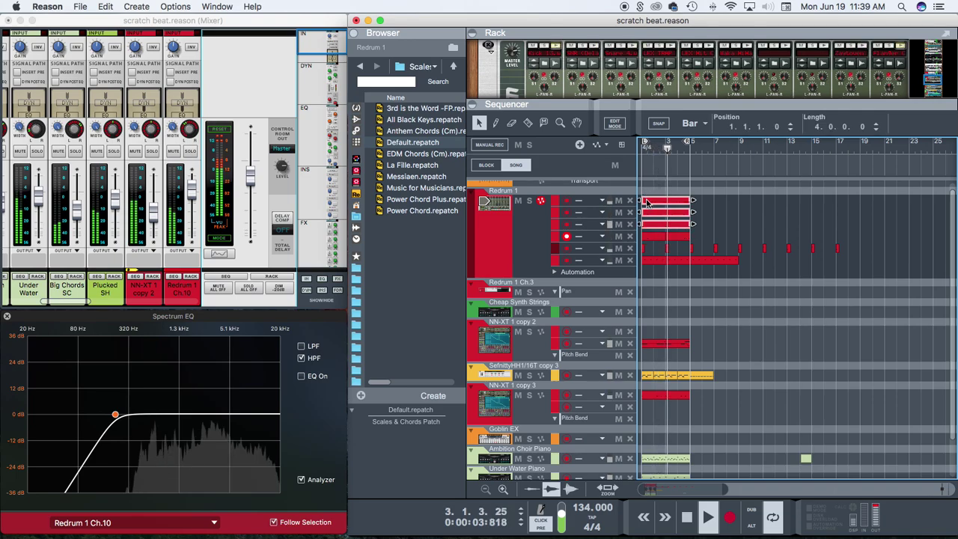
pyautogui.moveTo(646, 199); pyautogui.dragTo(695, 208)
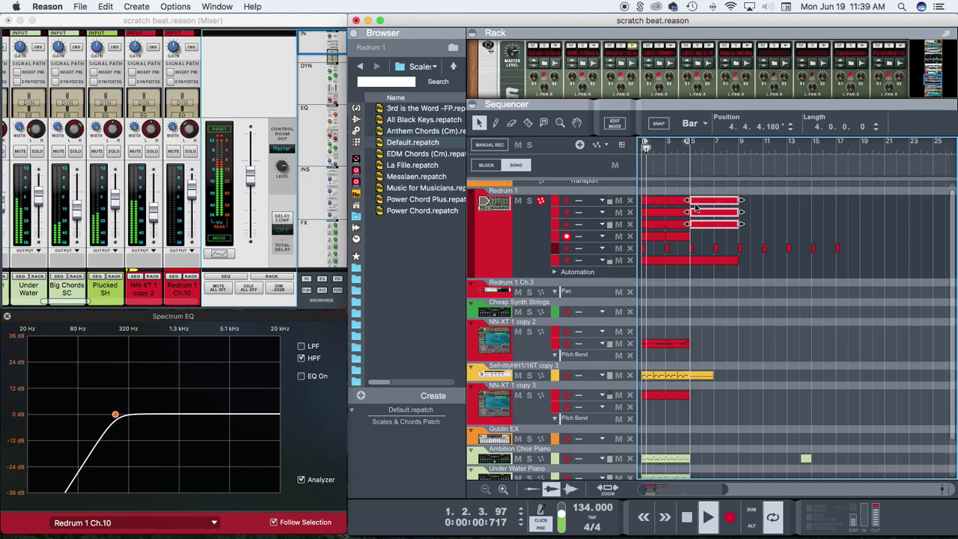
pyautogui.press('Delete')
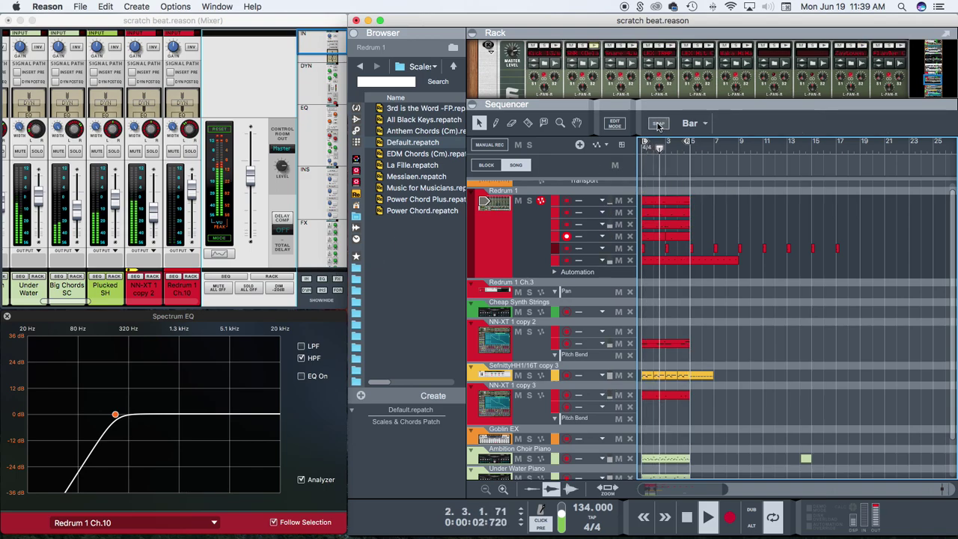